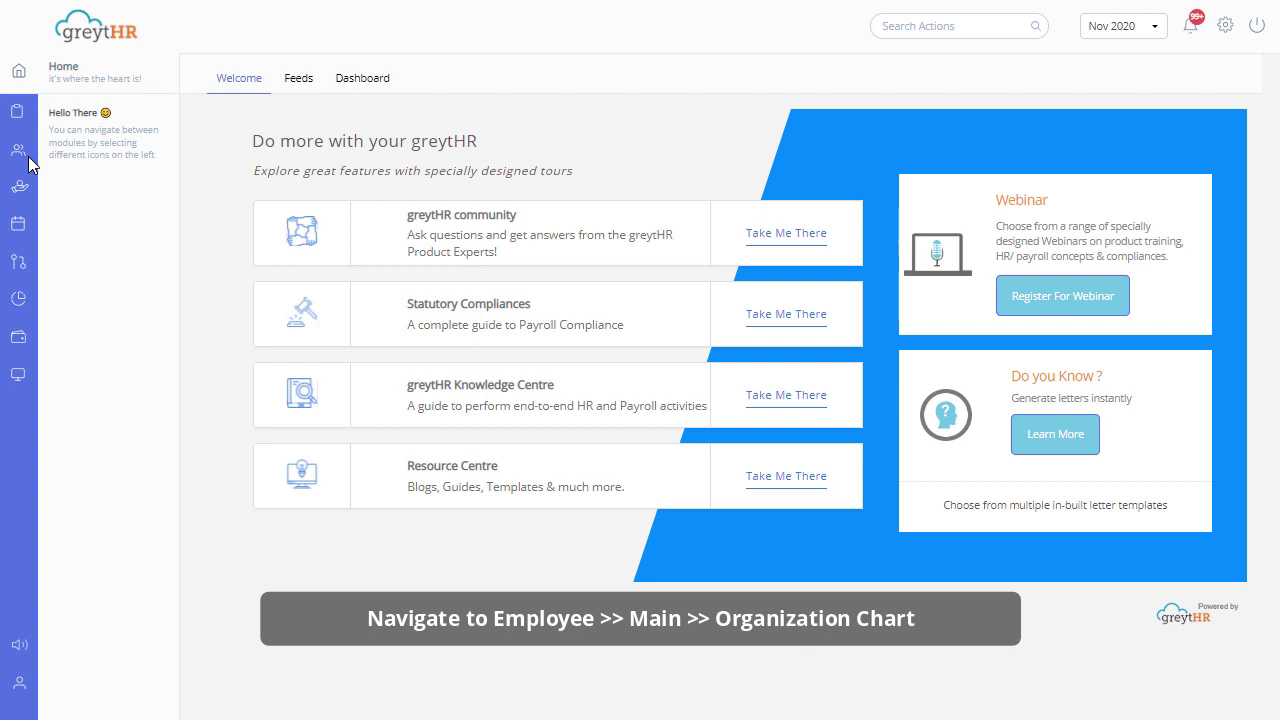
Open the Organization Chart from Employee > Main and pan the chart into view
left_click(20, 153)
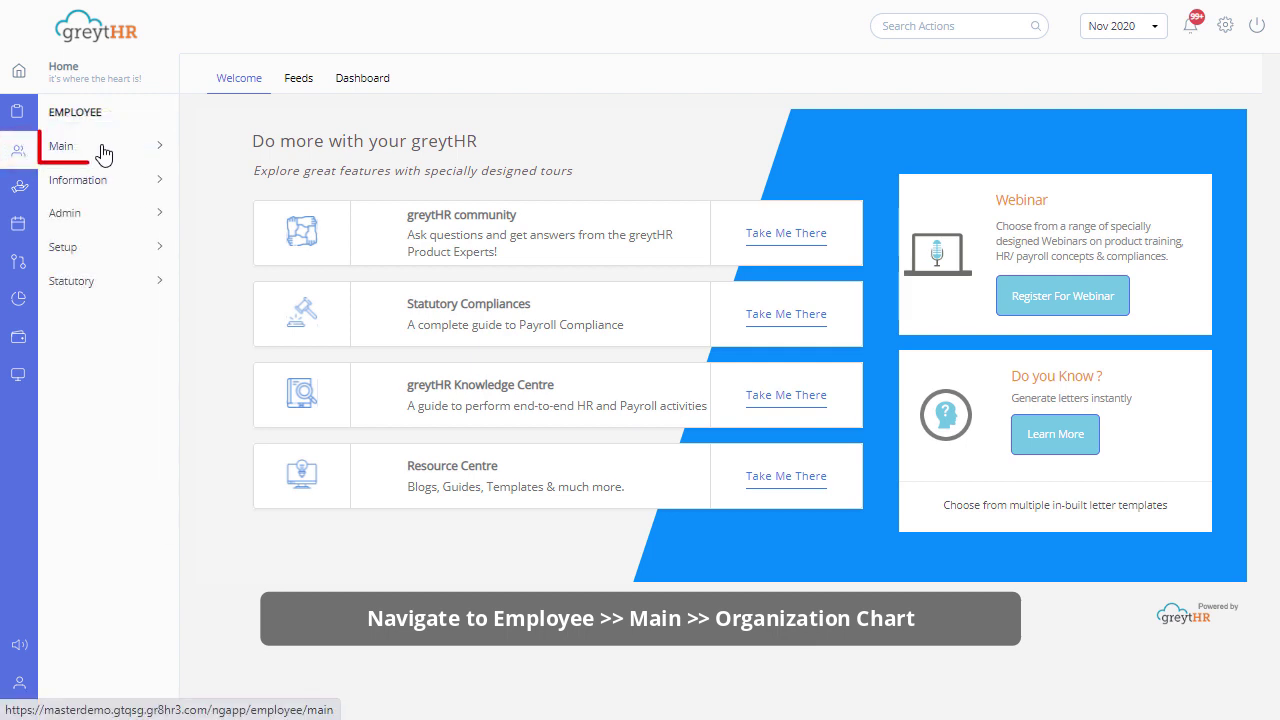
left_click(100, 148)
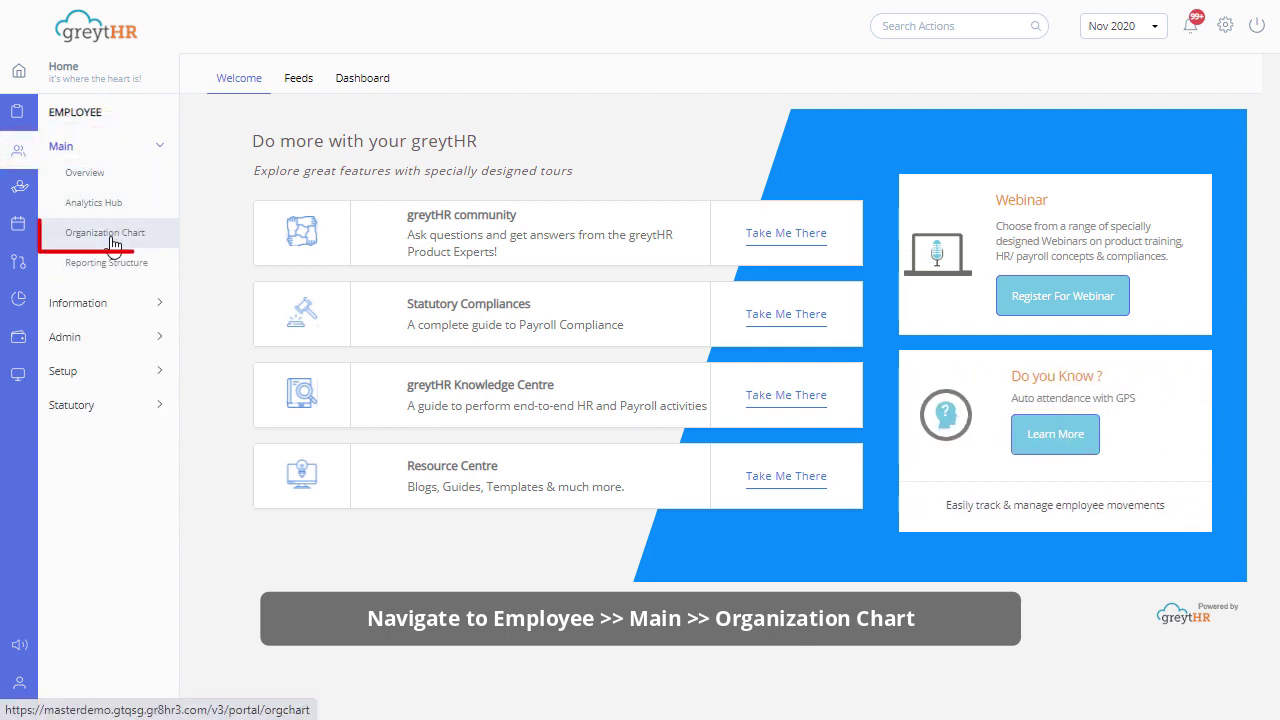
left_click(112, 244)
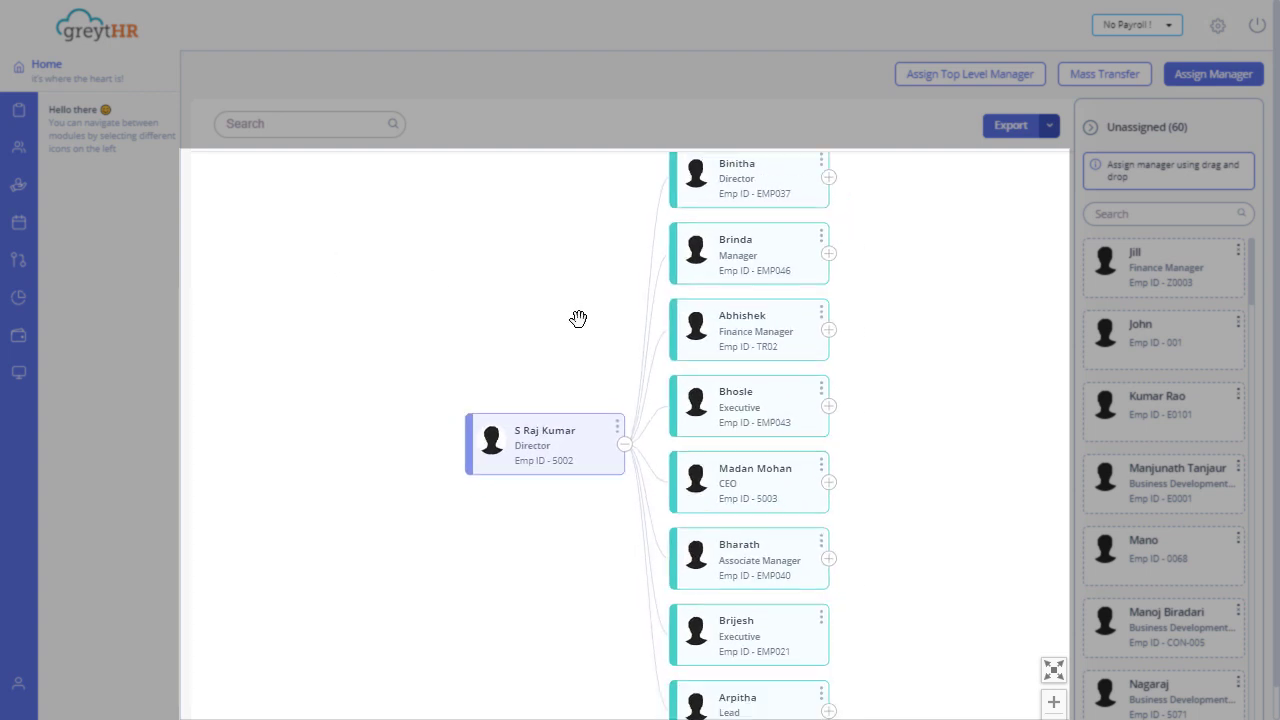
scroll(578, 318, "down", 5)
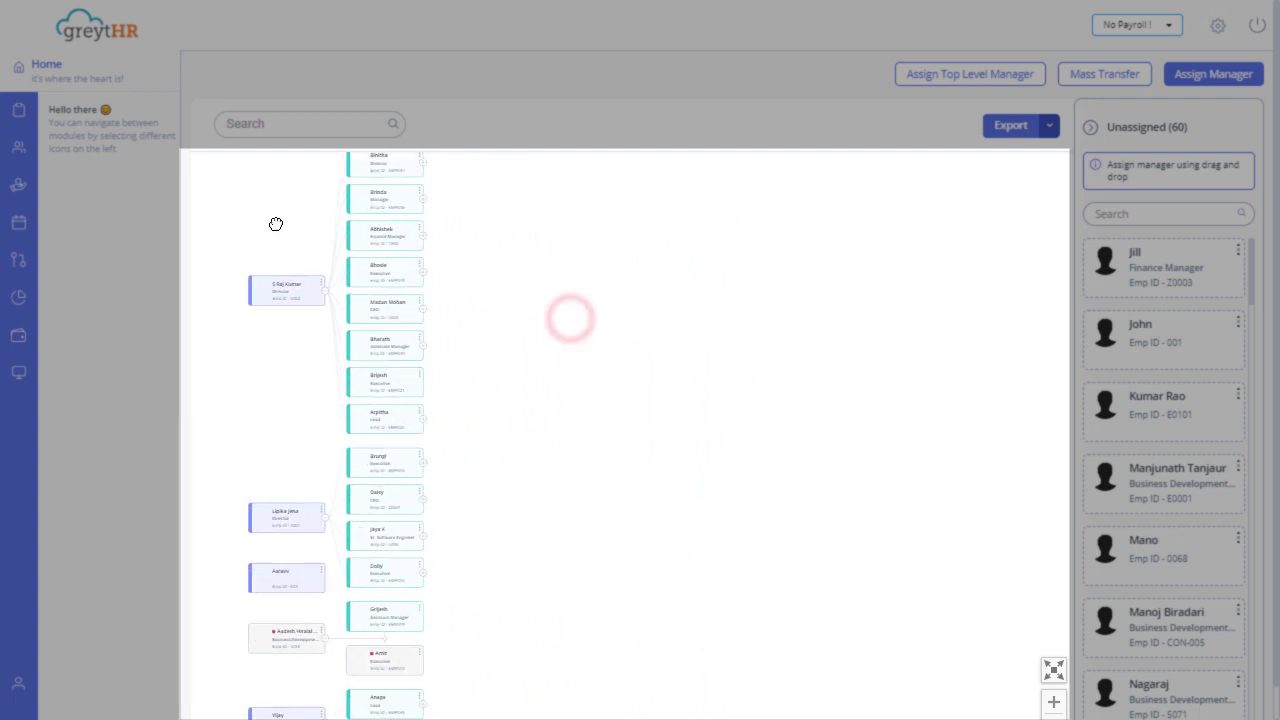
scroll(295, 259, "up", 5)
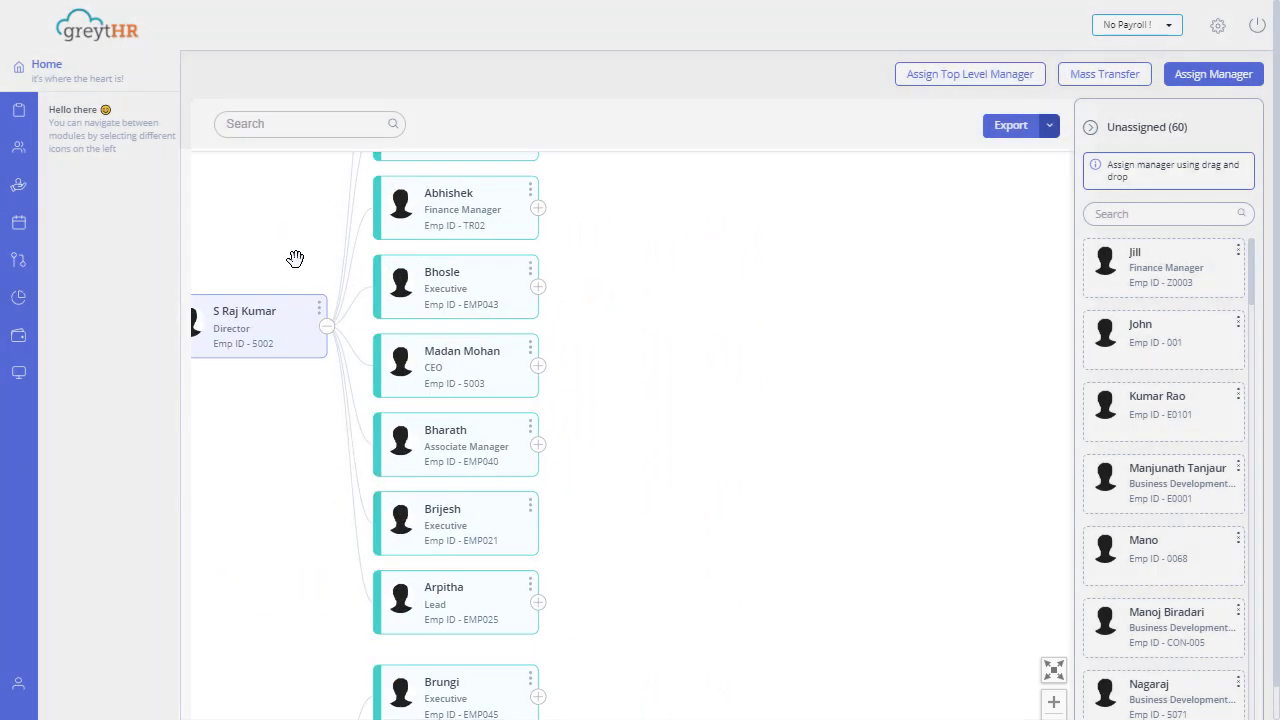
left_click_drag(295, 259, 439, 421)
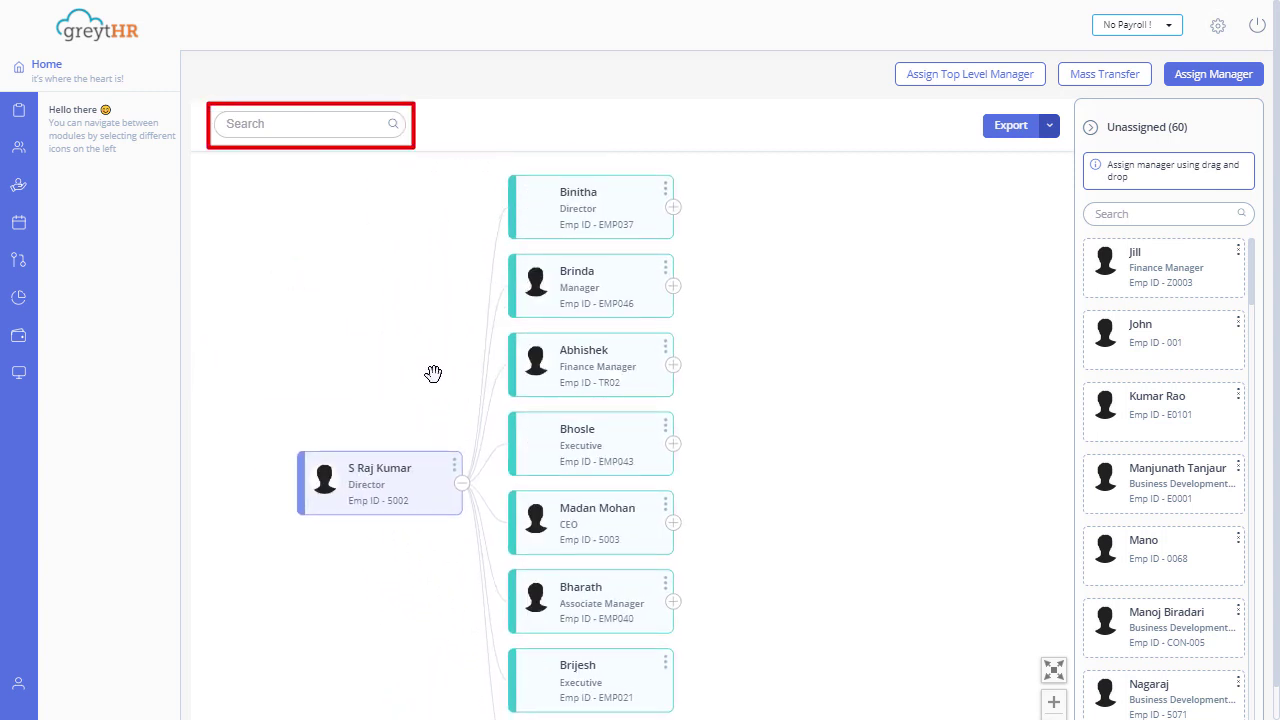
Search the chart for 'vij' and jump to Vijay's card
left_click(300, 120)
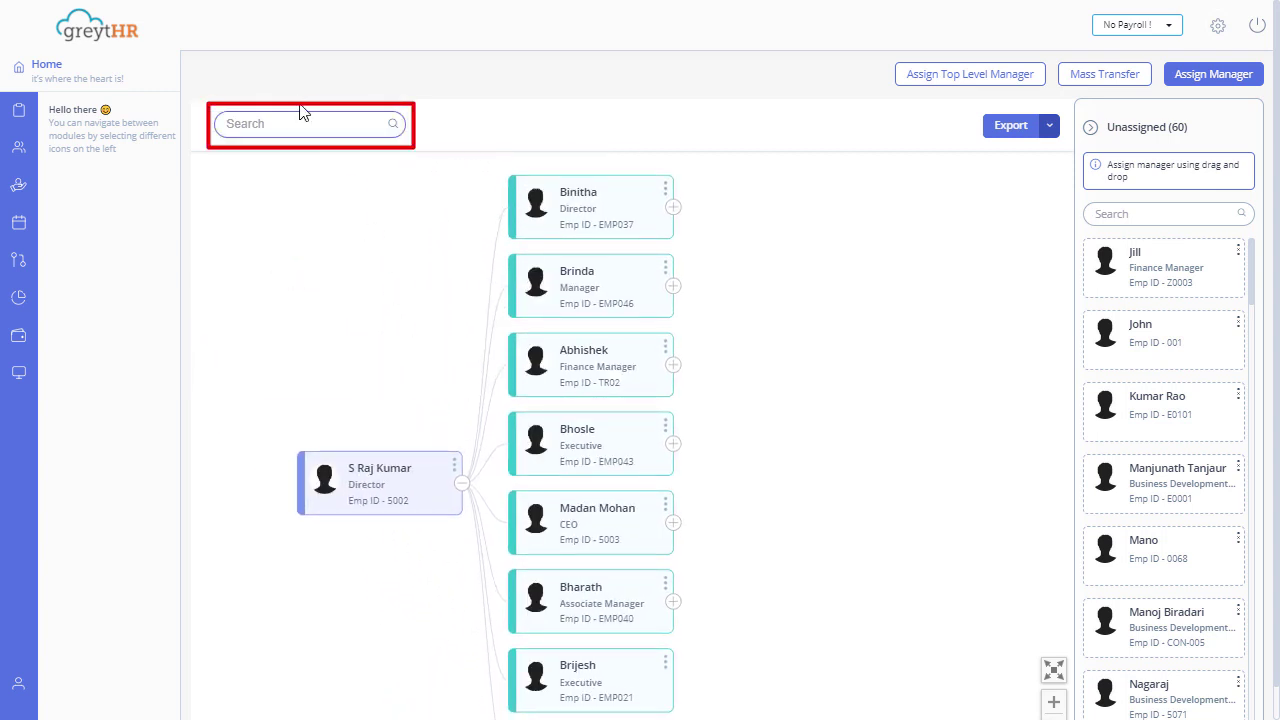
type("vij")
left_click(289, 172)
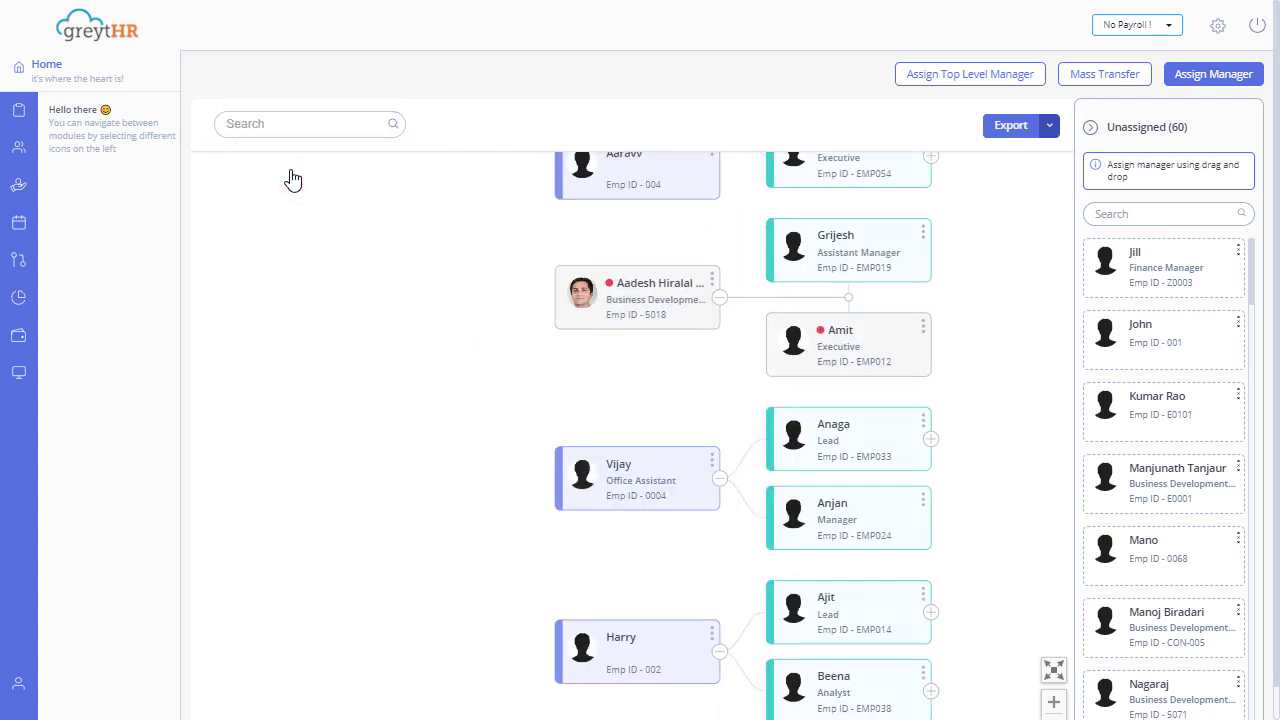
View Vijay's changelog entry 'Assigned as top level manager' from 23 Sep 2022
left_click(645, 479)
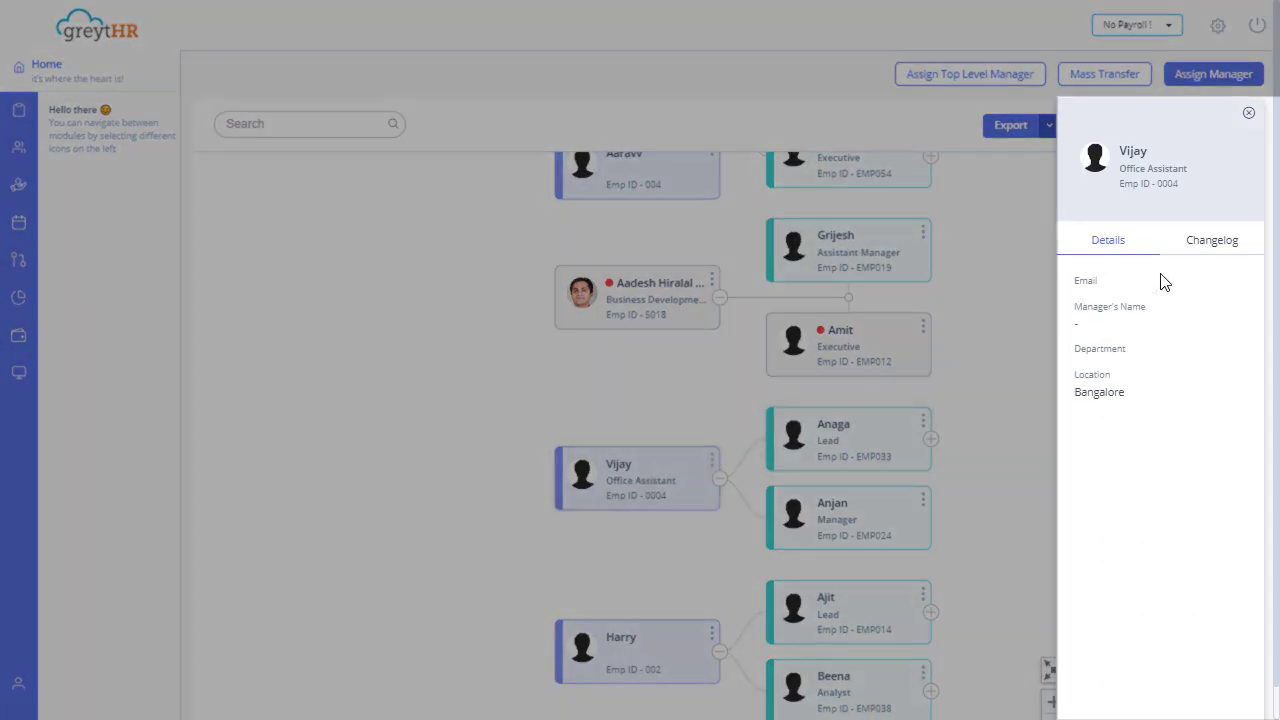
left_click(1199, 245)
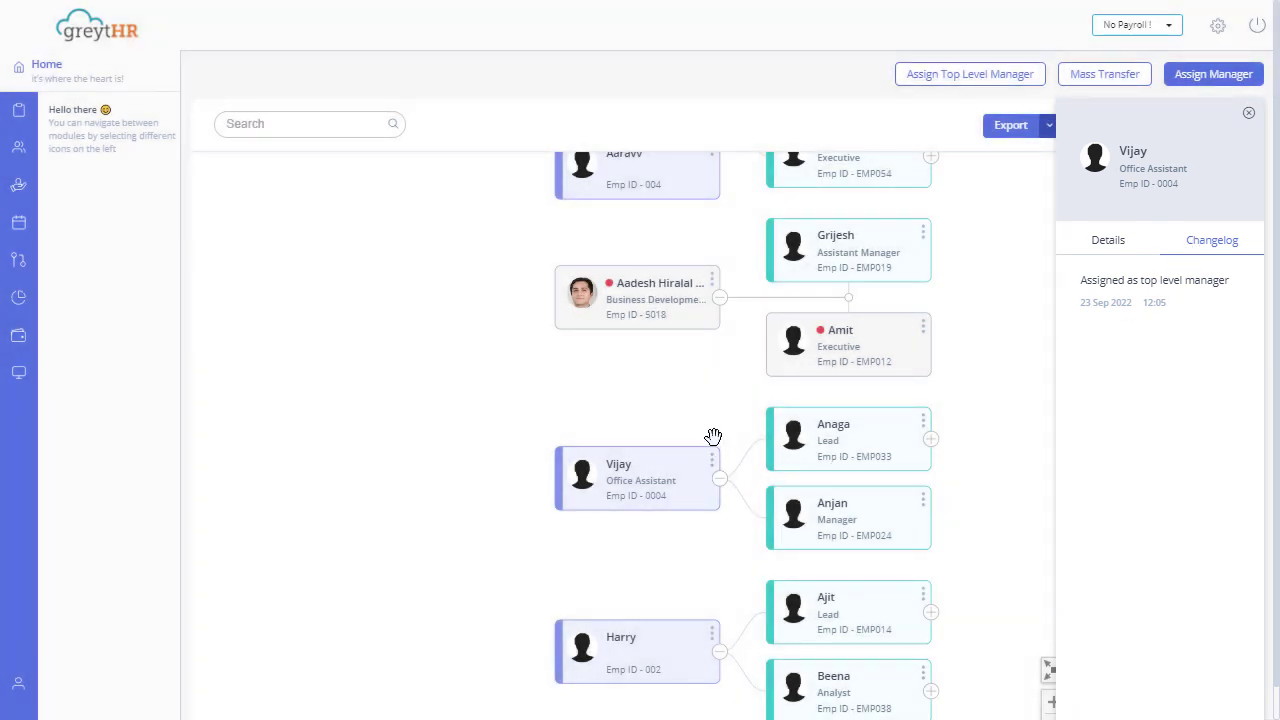
left_click(712, 462)
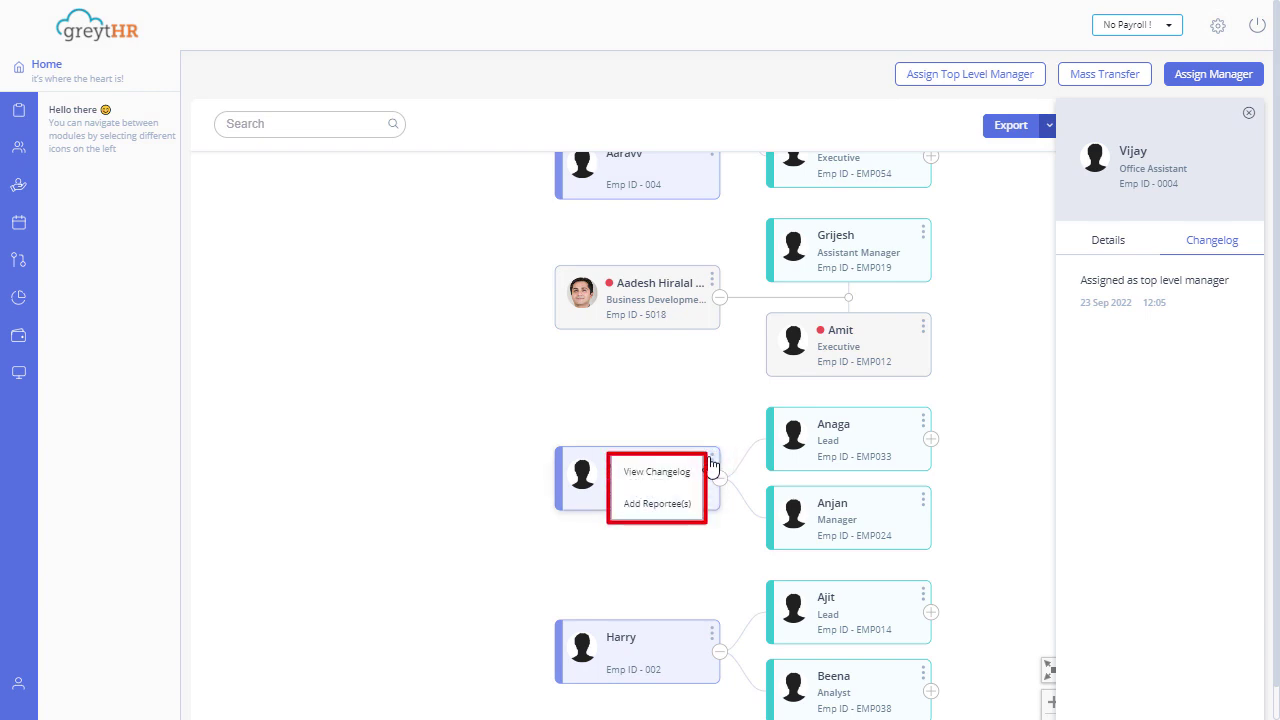
left_click(668, 504)
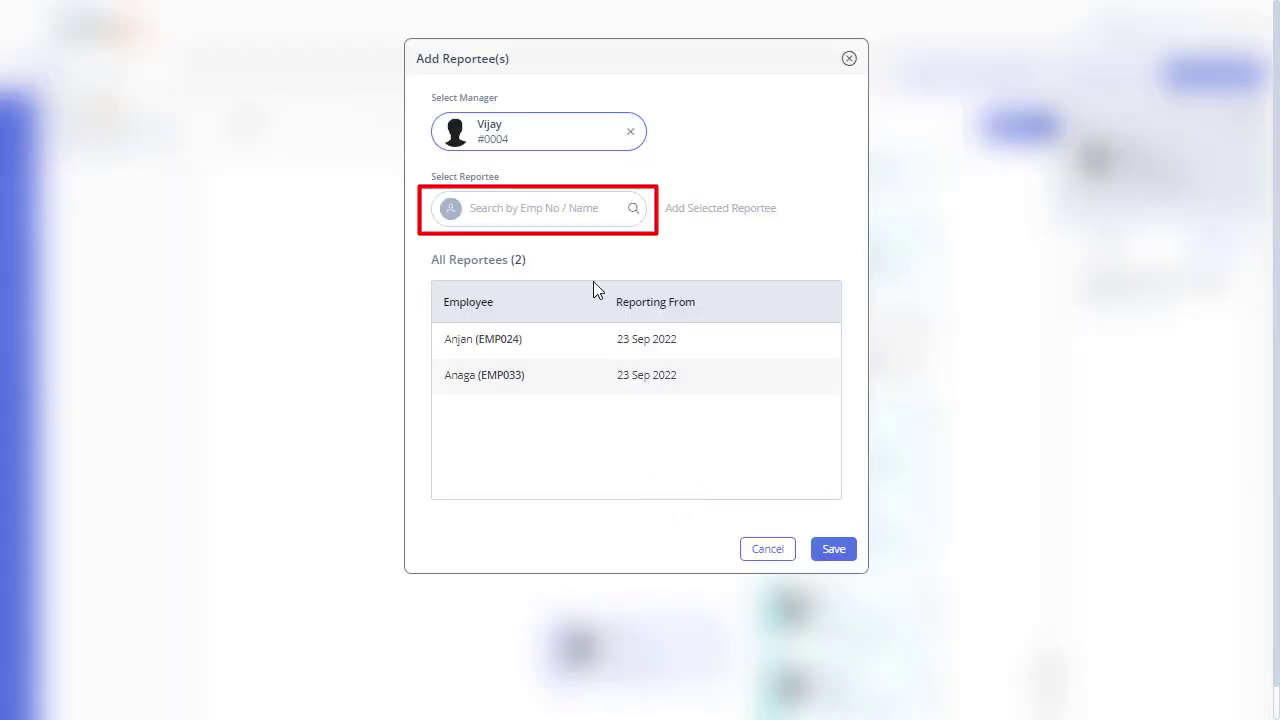
left_click(577, 209)
type("k")
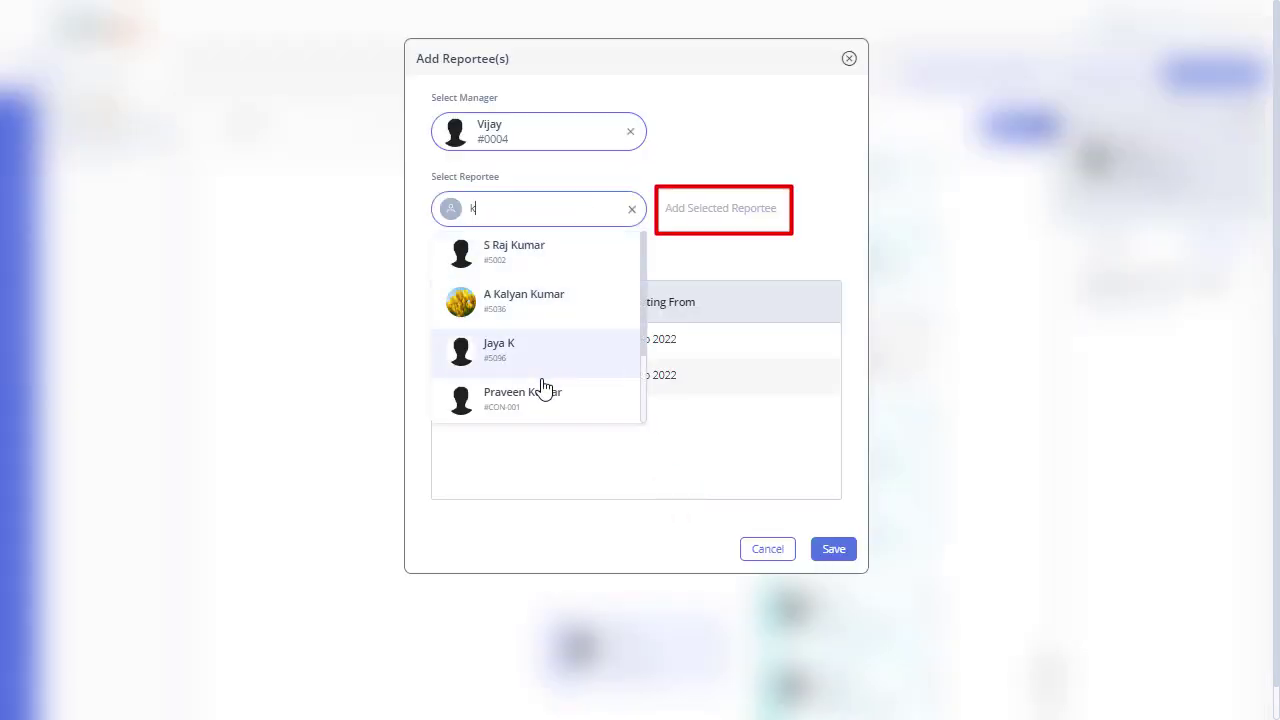
left_click(540, 392)
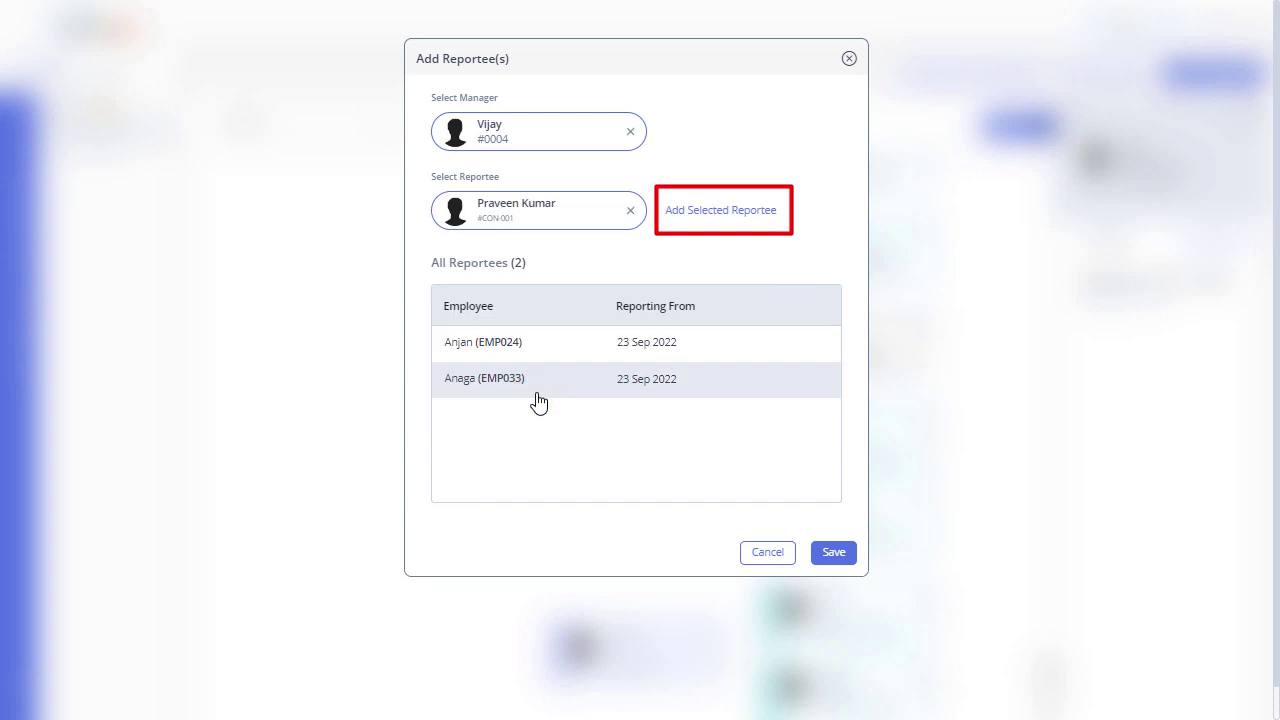
left_click(721, 214)
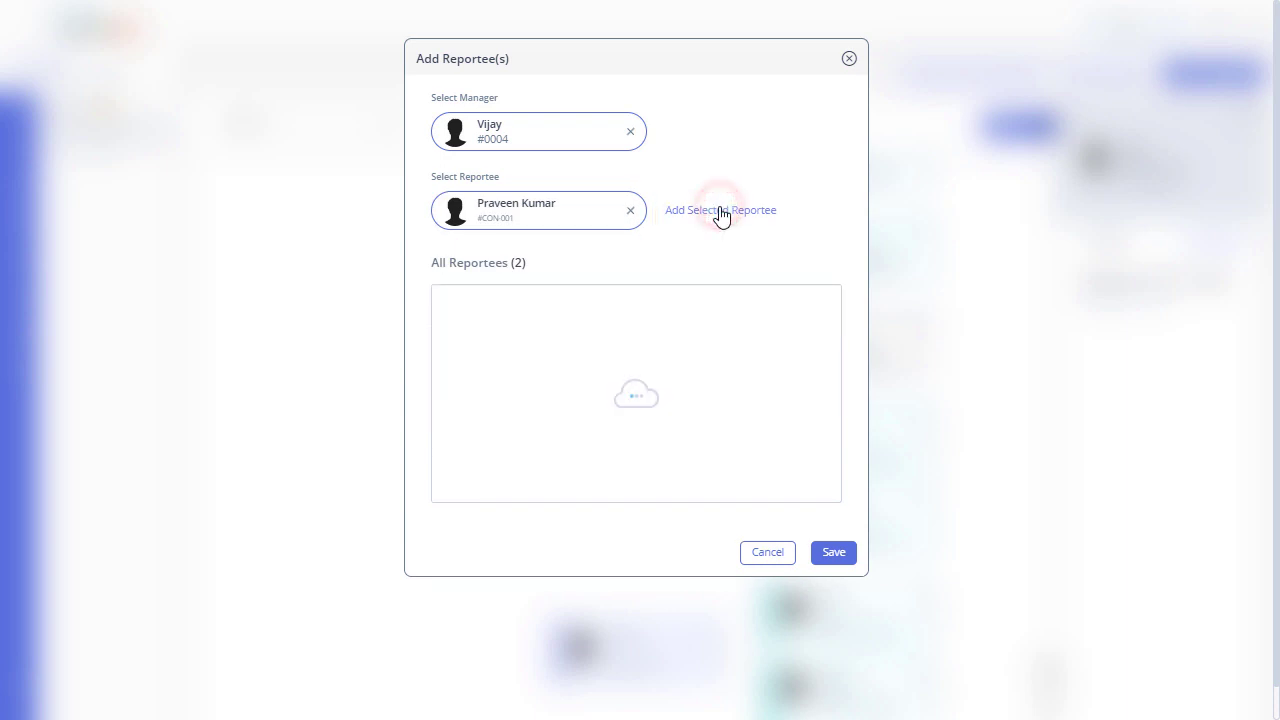
left_click(831, 549)
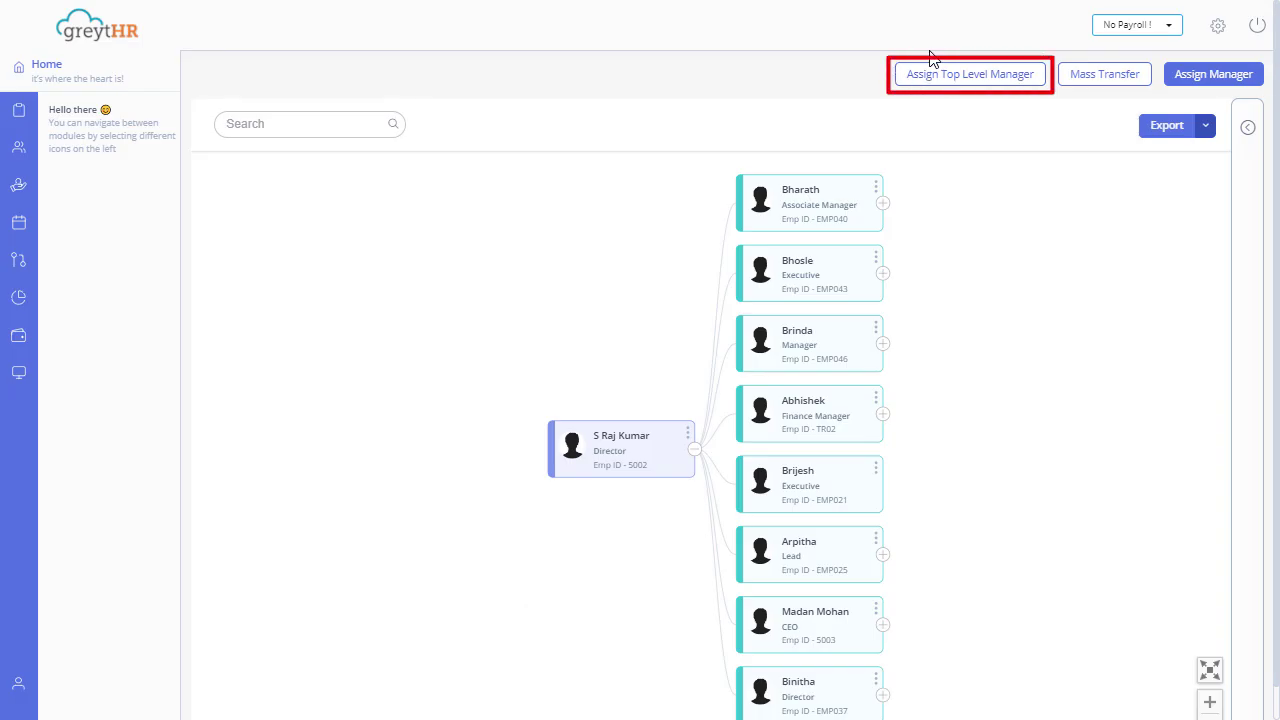
left_click(928, 77)
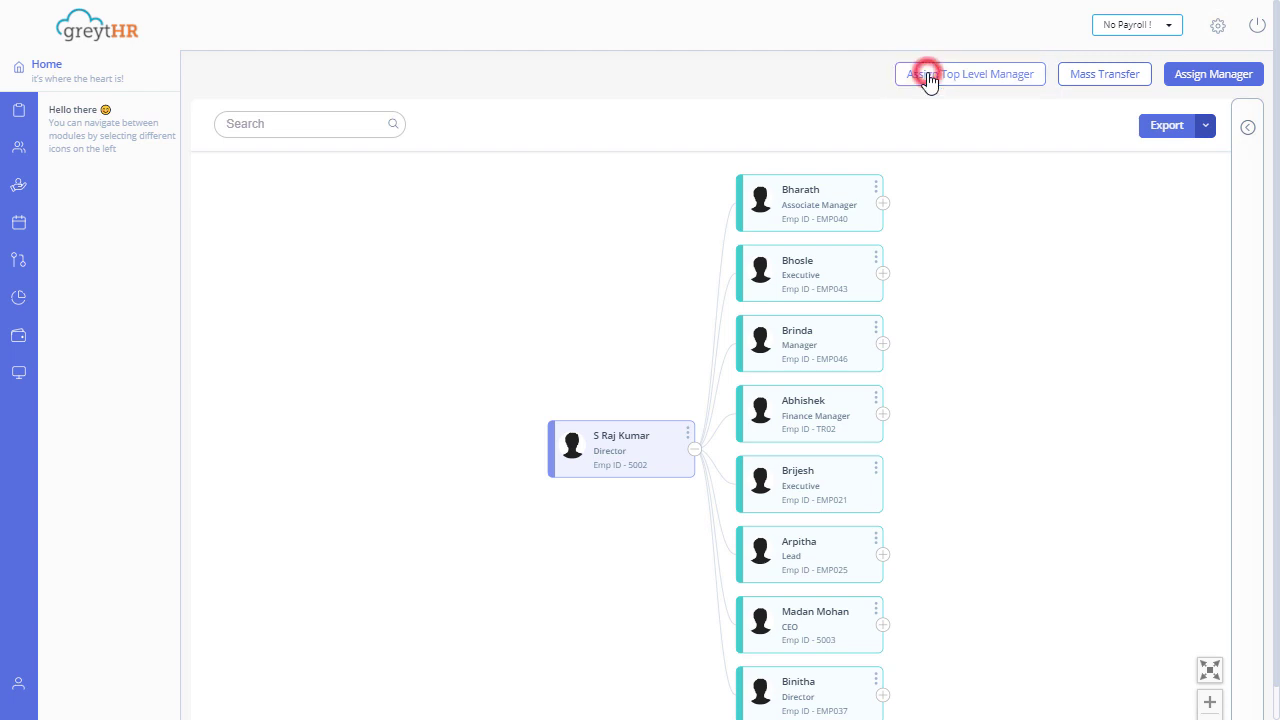
left_click(547, 131)
type("a")
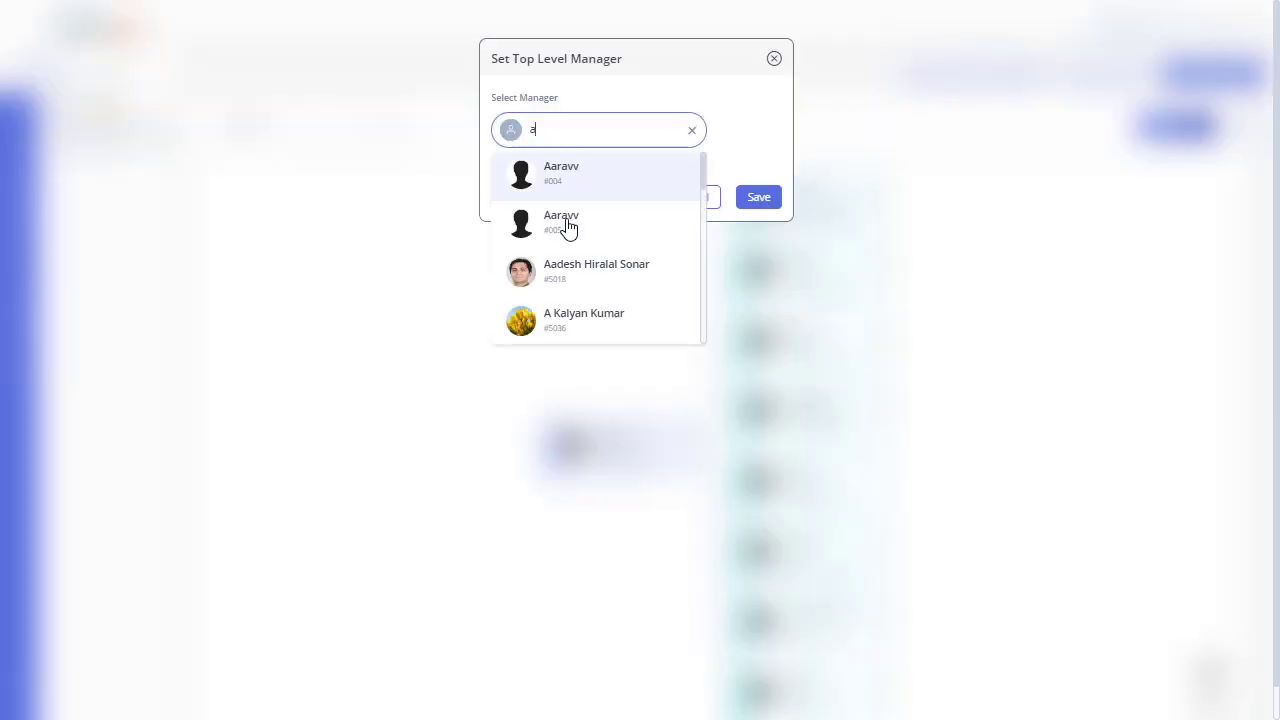
left_click(565, 320)
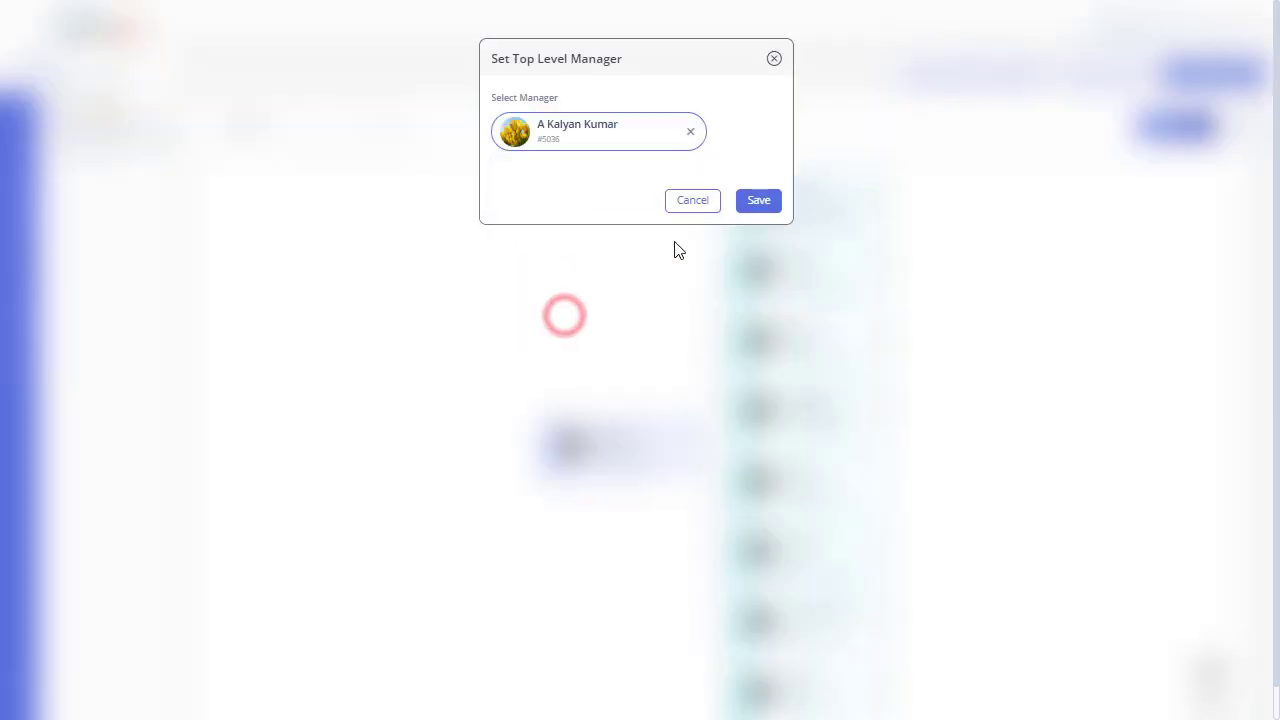
left_click(770, 202)
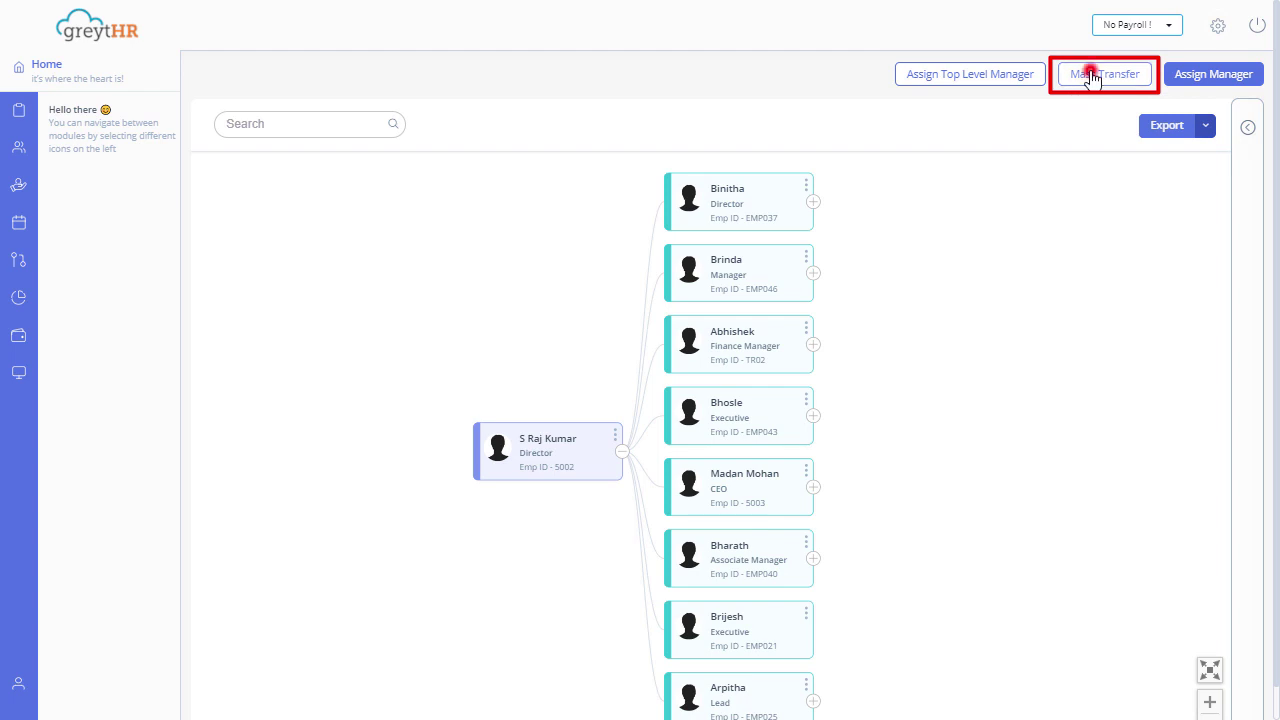
Mass-transfer the first and fourth reportees of the 'lip' manager to Vijay and save
left_click(1090, 76)
left_click(645, 132)
type("lip")
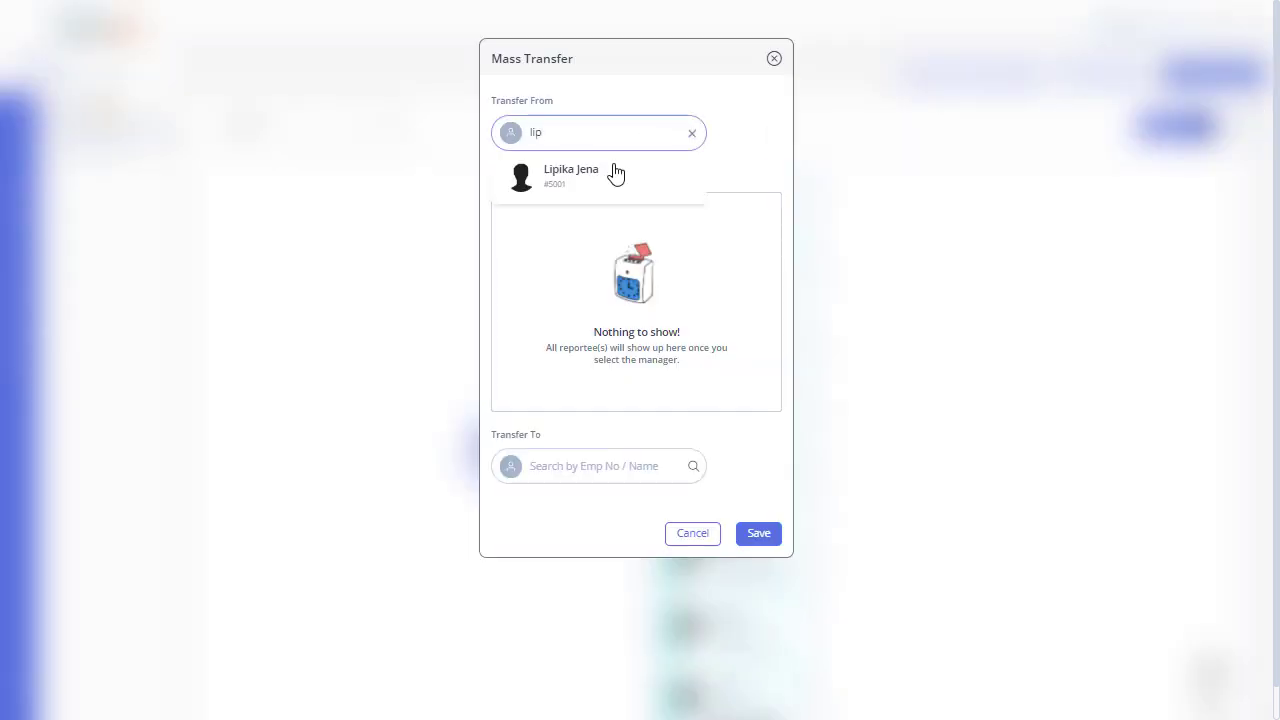
left_click(603, 192)
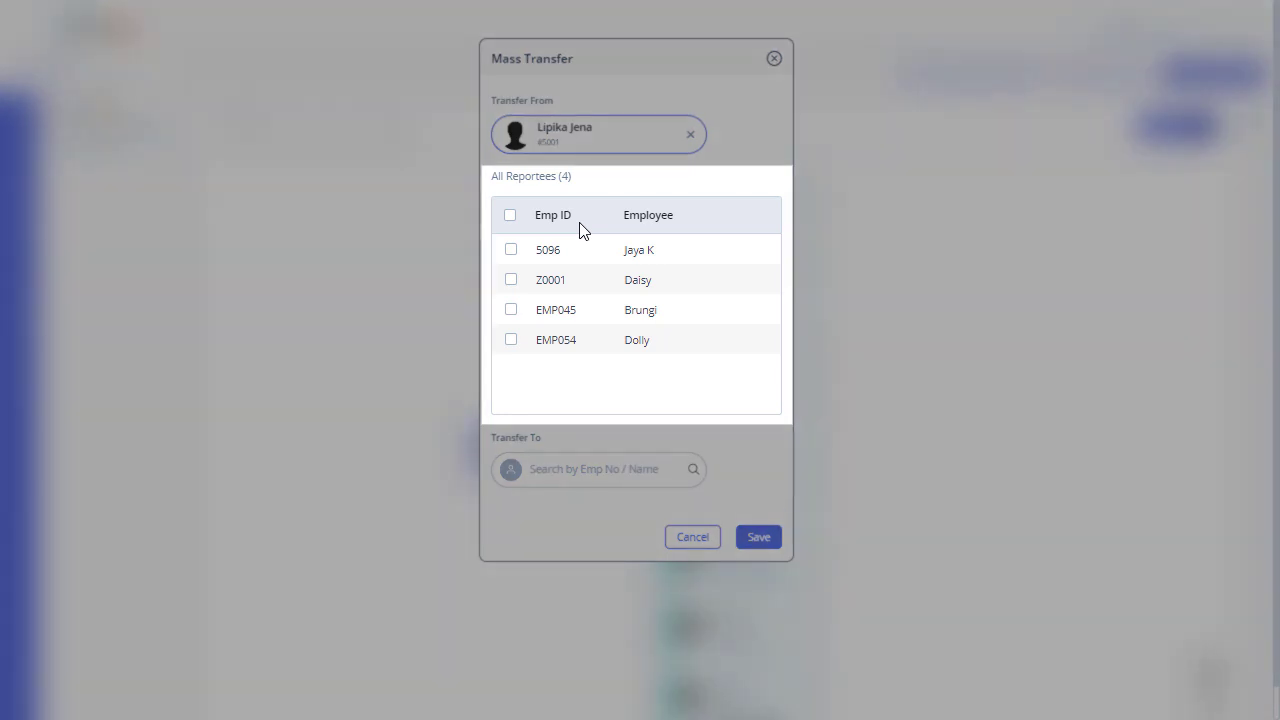
left_click(510, 250)
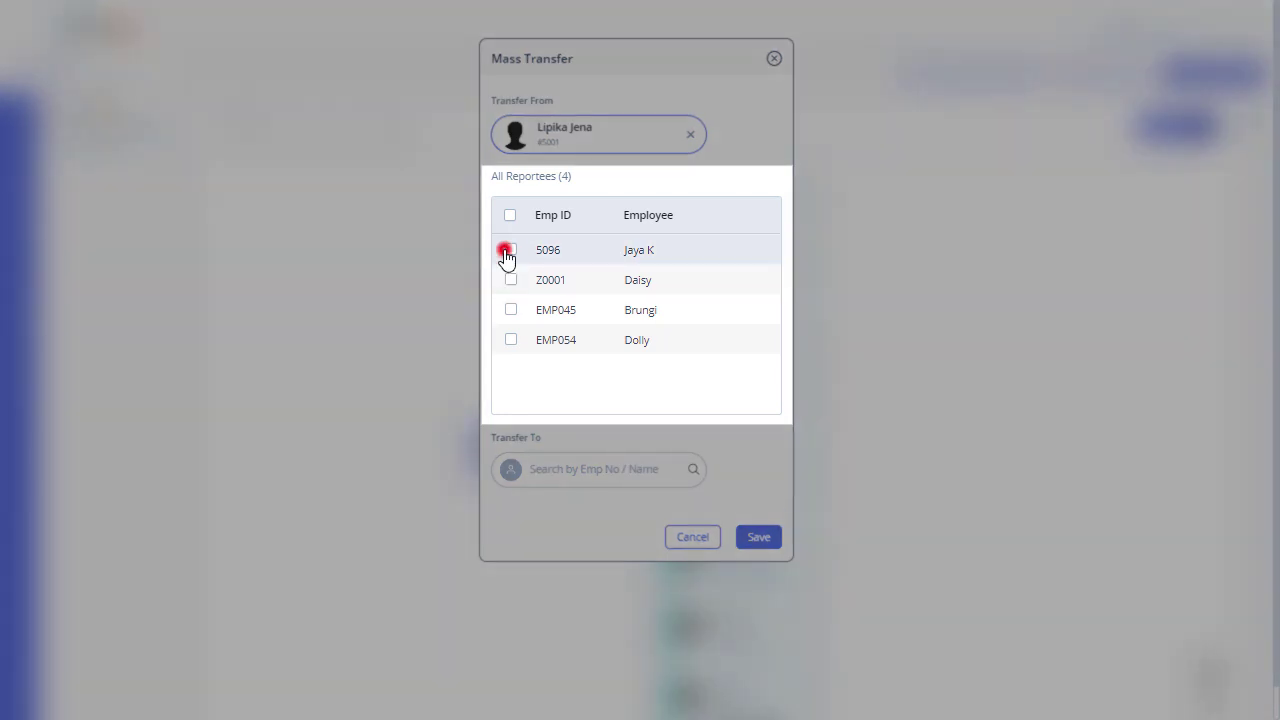
left_click(511, 340)
left_click(552, 470)
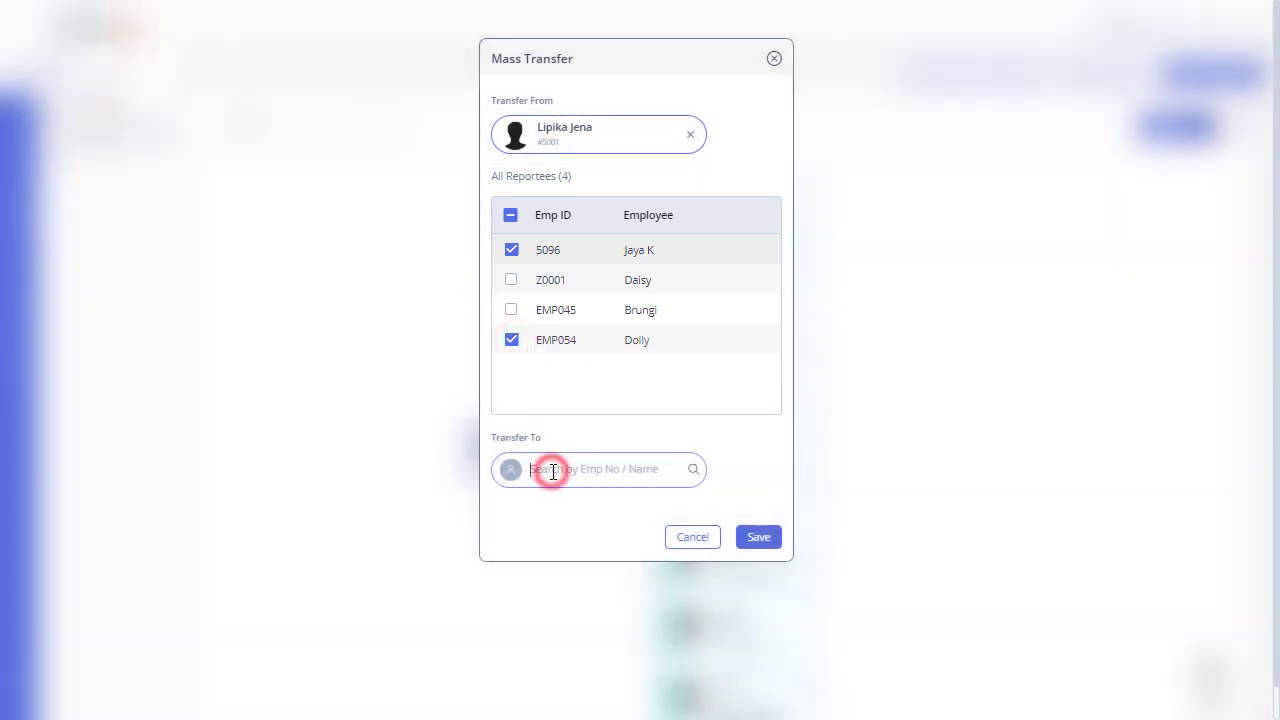
type("vij")
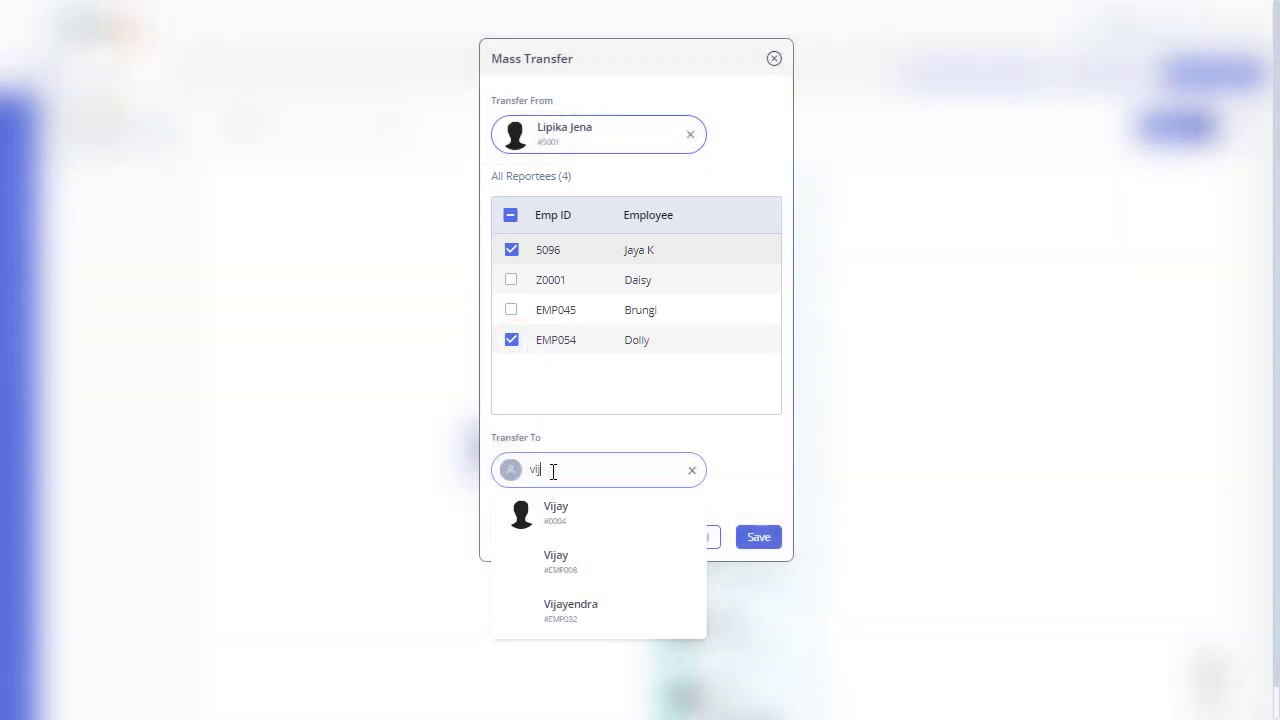
left_click(604, 518)
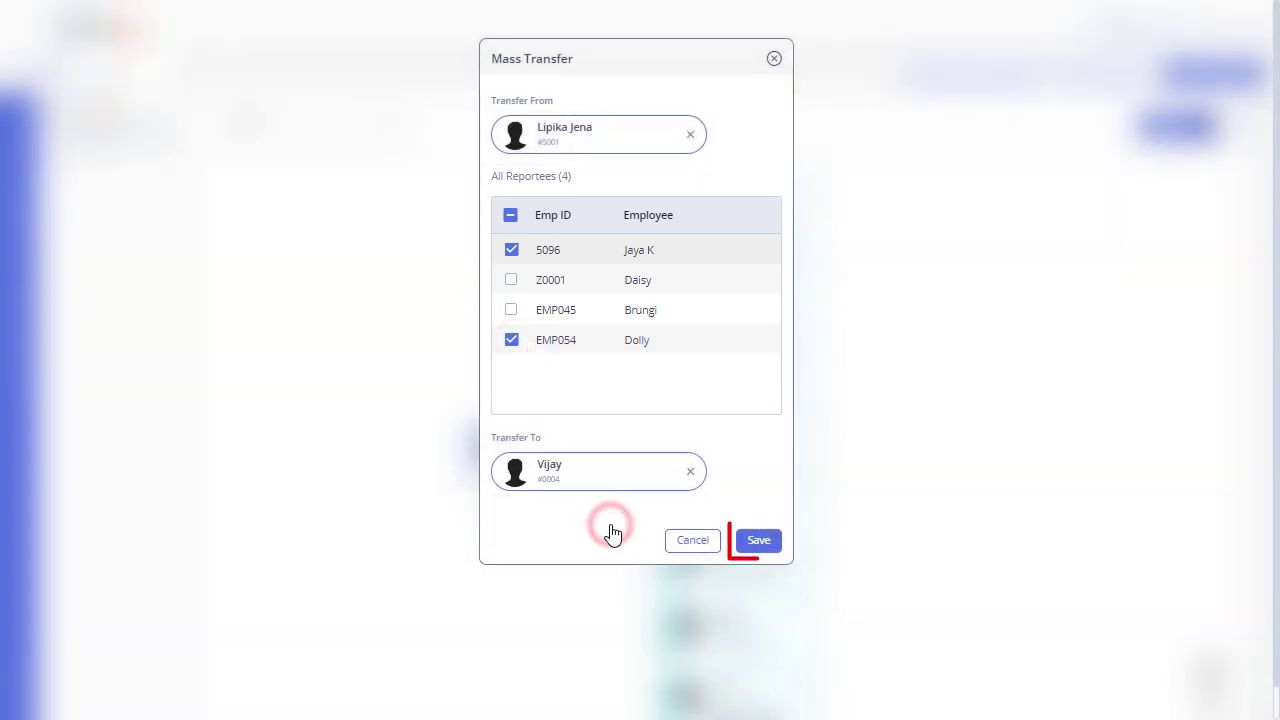
left_click(757, 541)
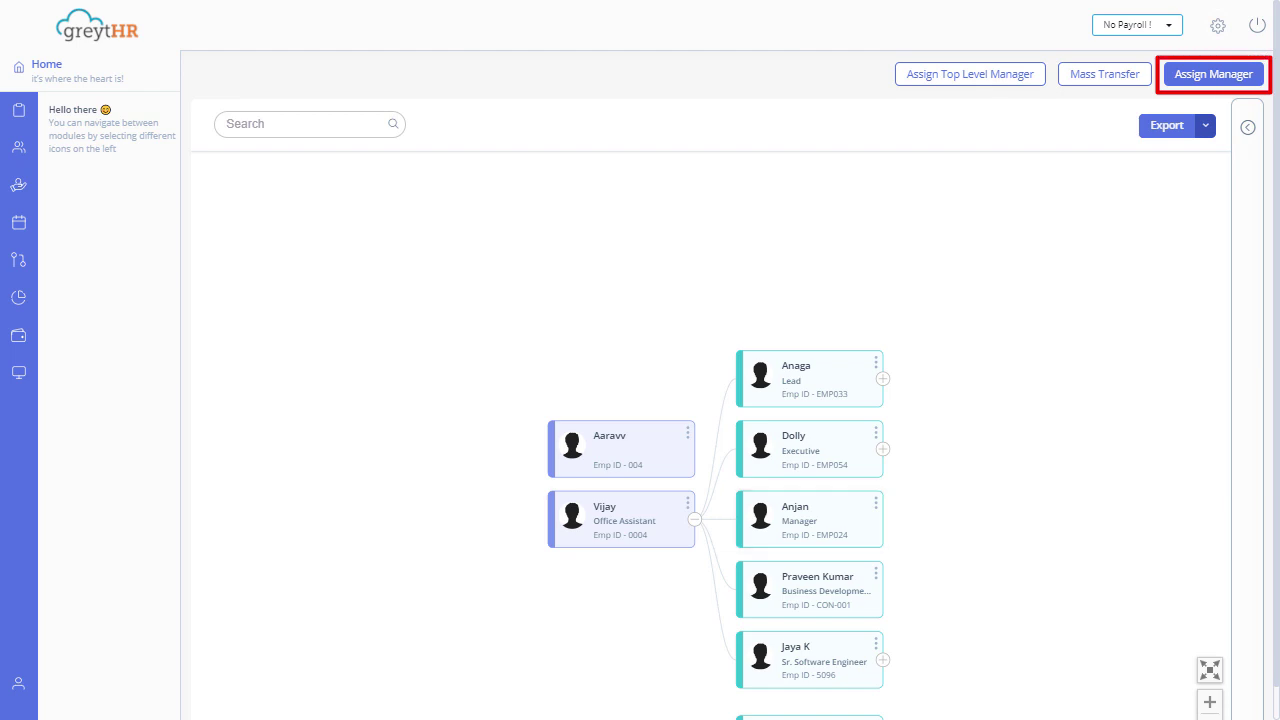
Assign Sara ('sar') to manager naveen ('nav') and save
left_click(1193, 76)
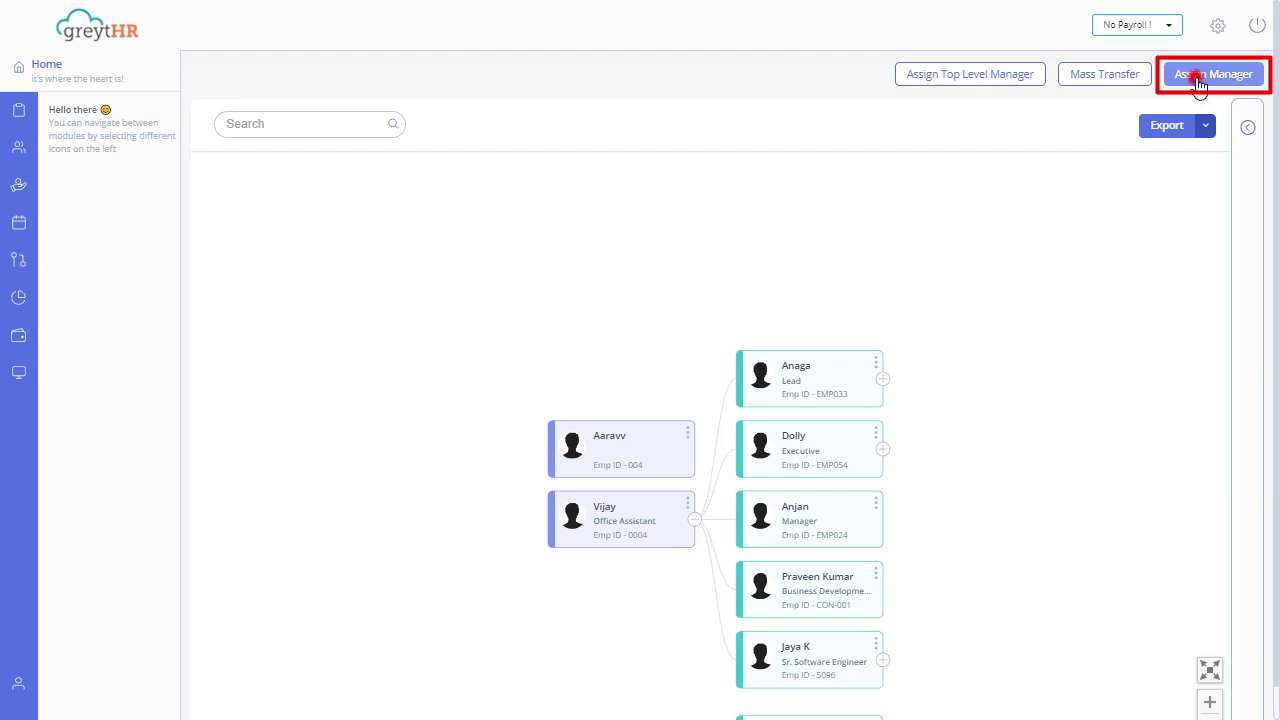
left_click(578, 138)
type("sar")
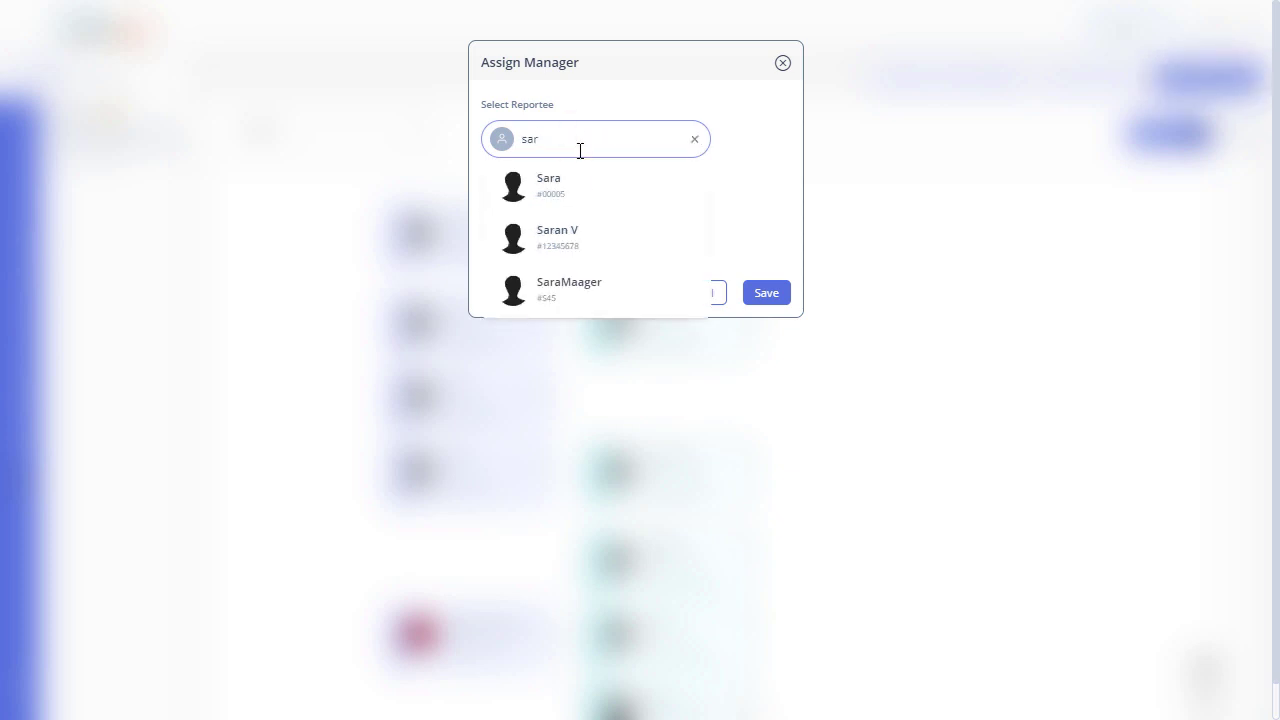
left_click(577, 183)
left_click(578, 221)
type("nav")
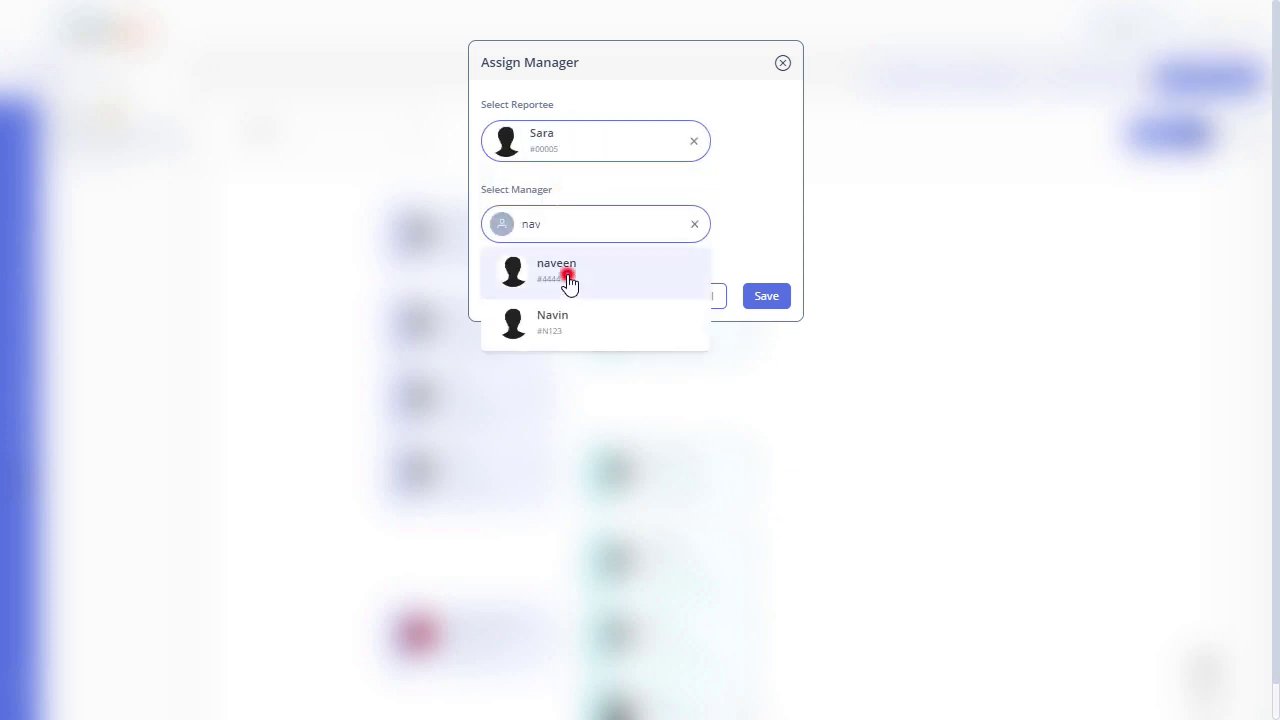
left_click(571, 278)
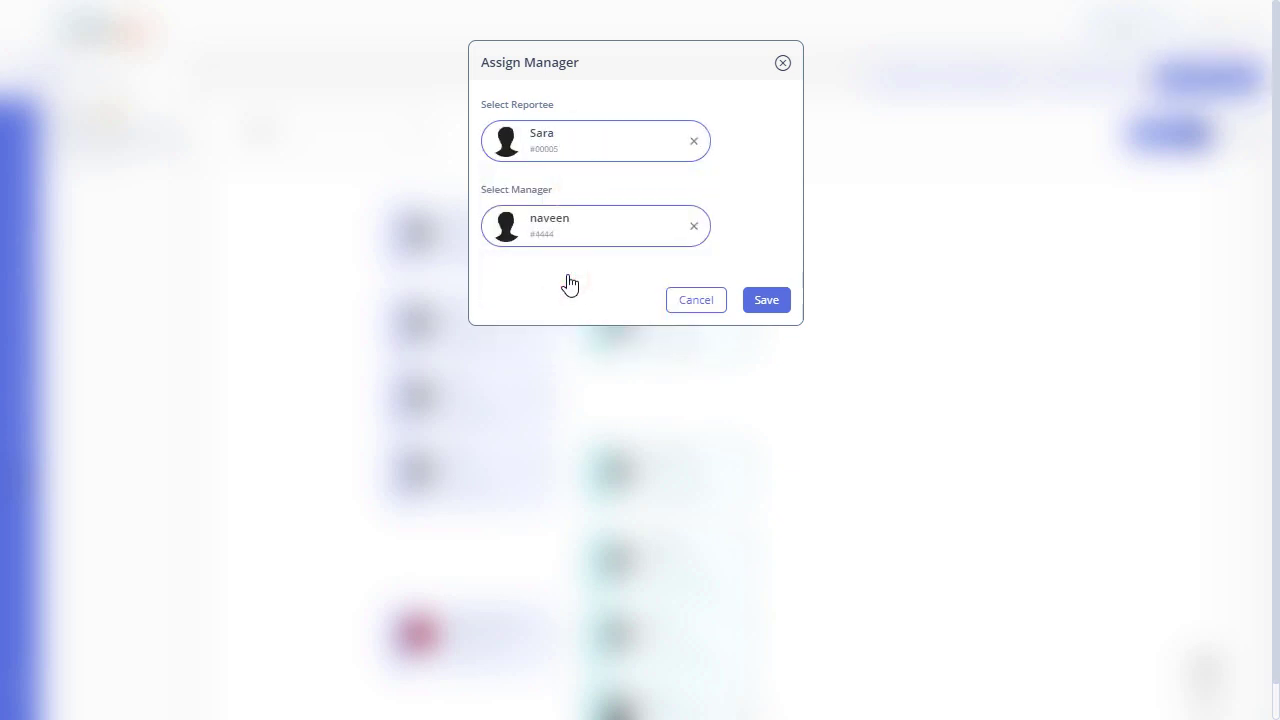
left_click(759, 300)
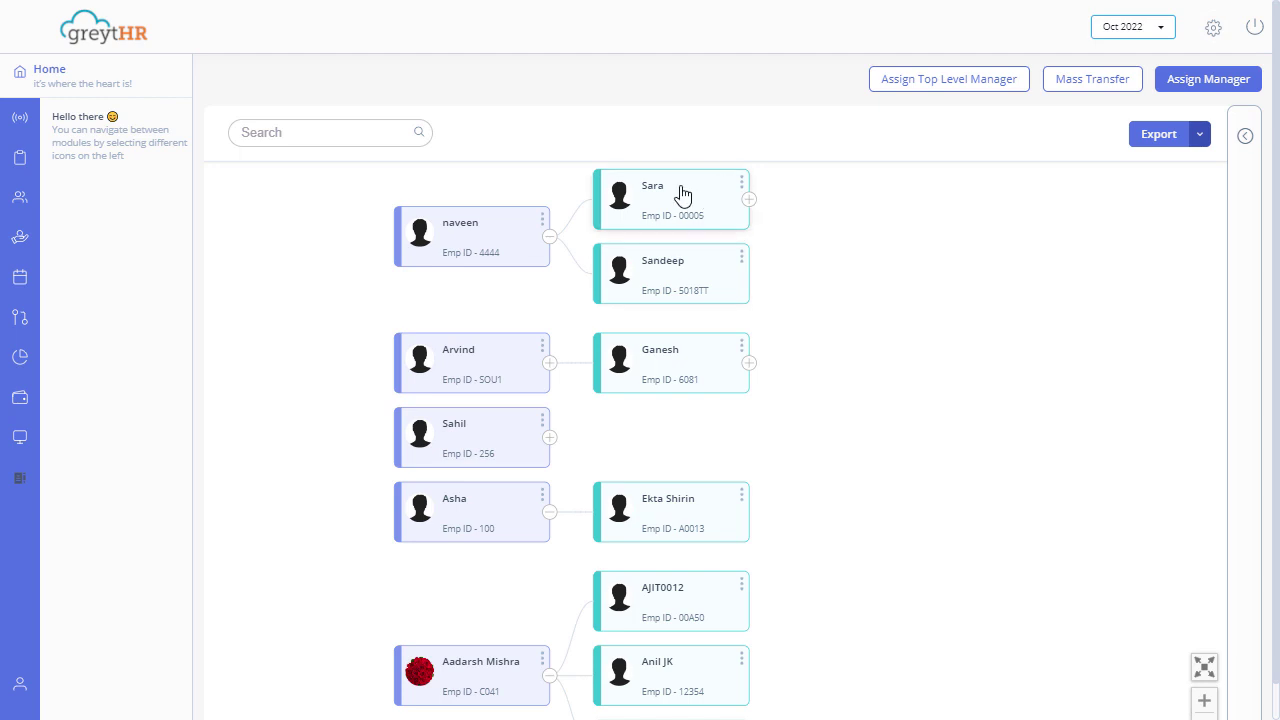
left_click_drag(677, 194, 522, 372)
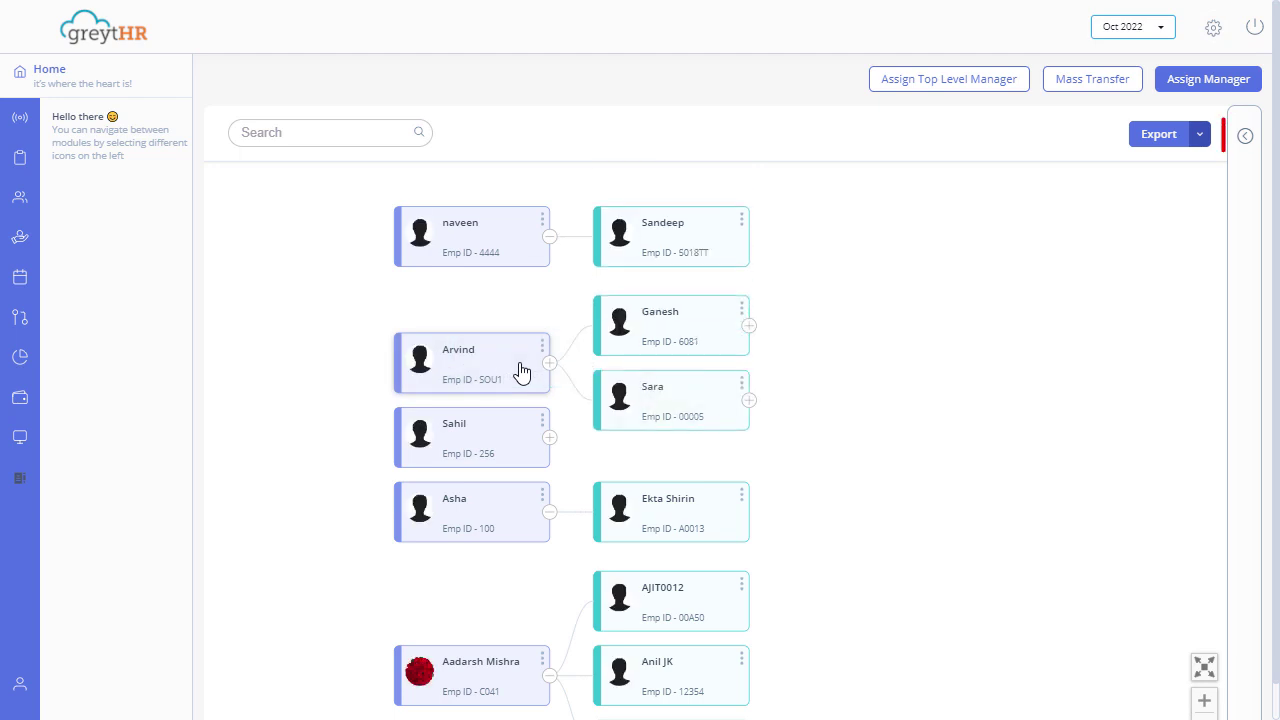
left_click(1246, 138)
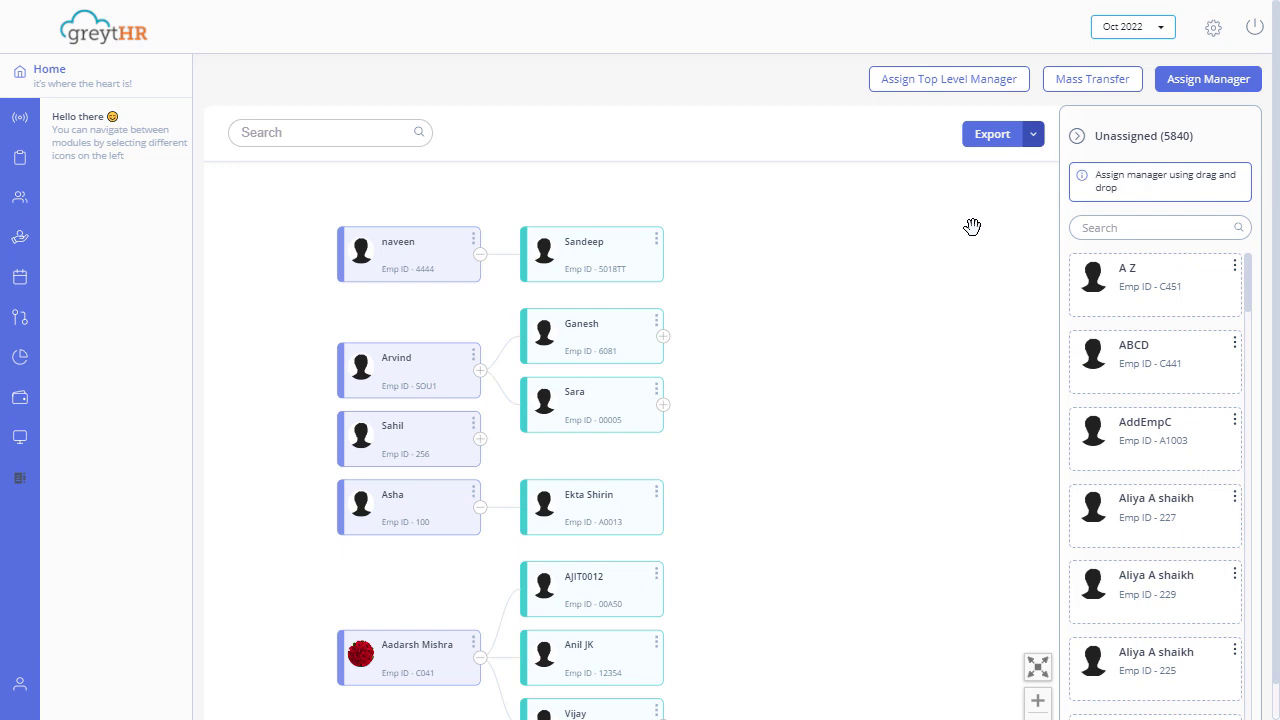
left_click(1124, 226)
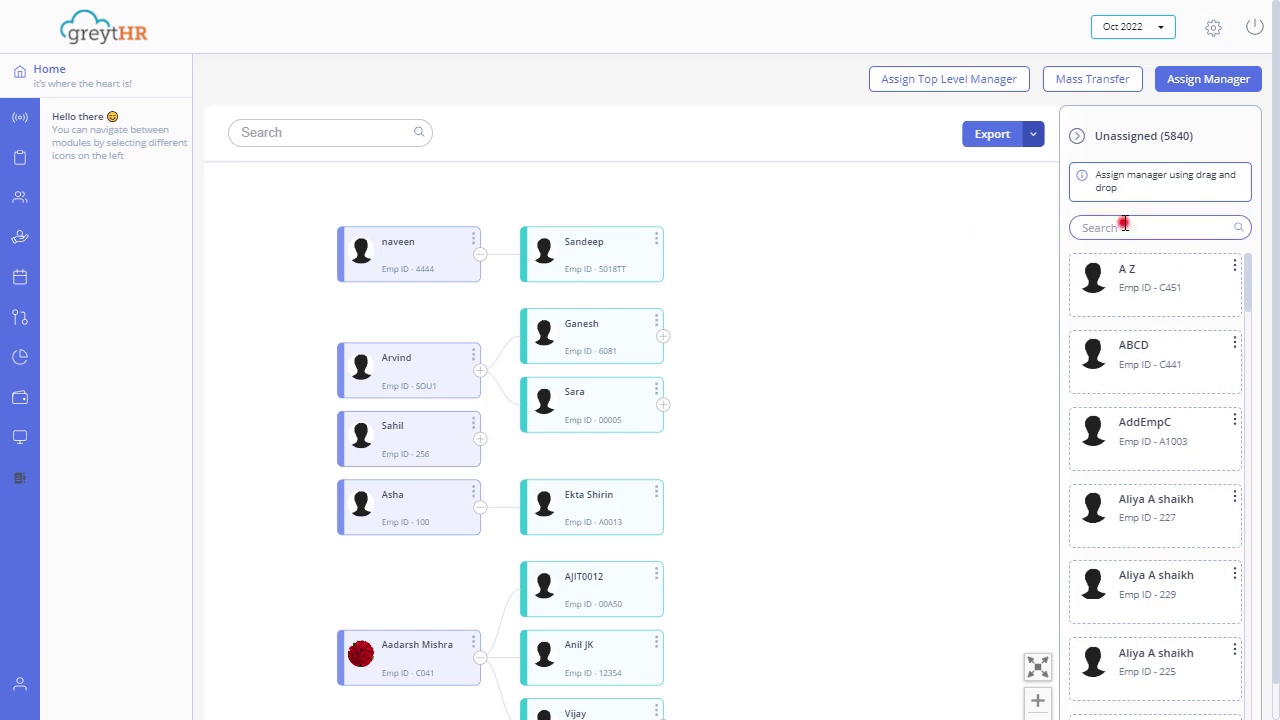
type("ankit")
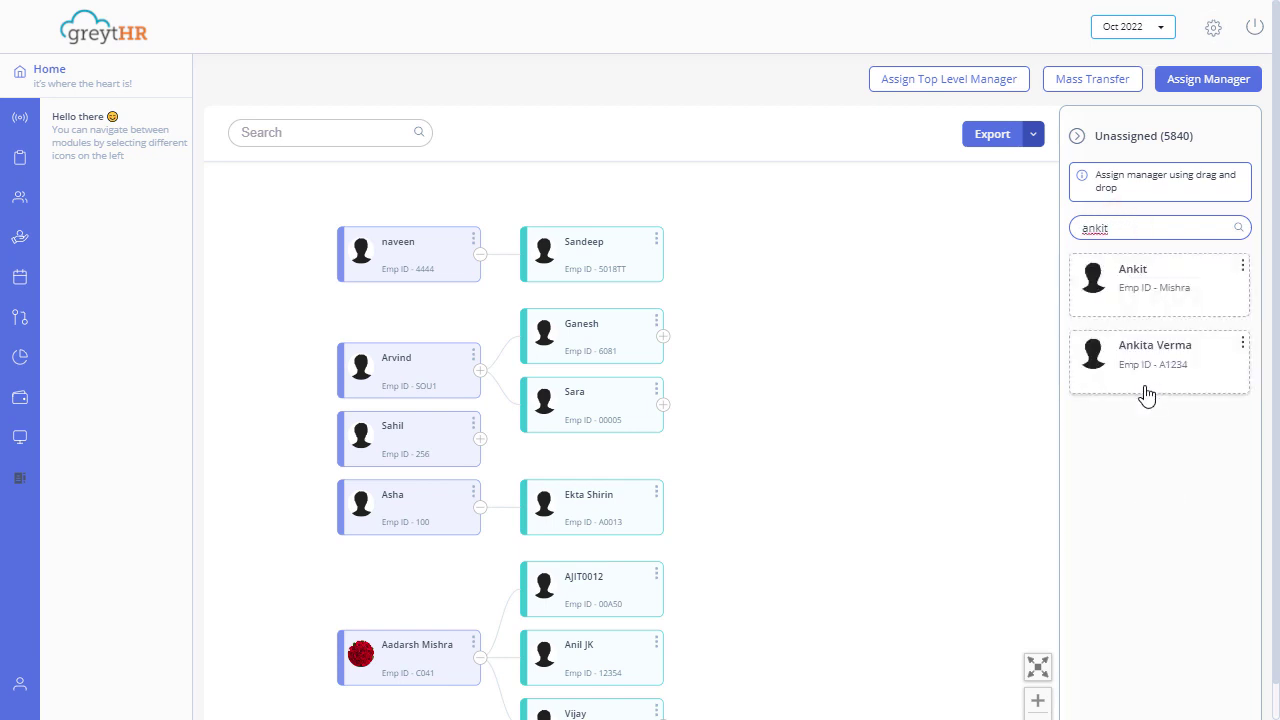
left_click(1244, 343)
left_click(1245, 344)
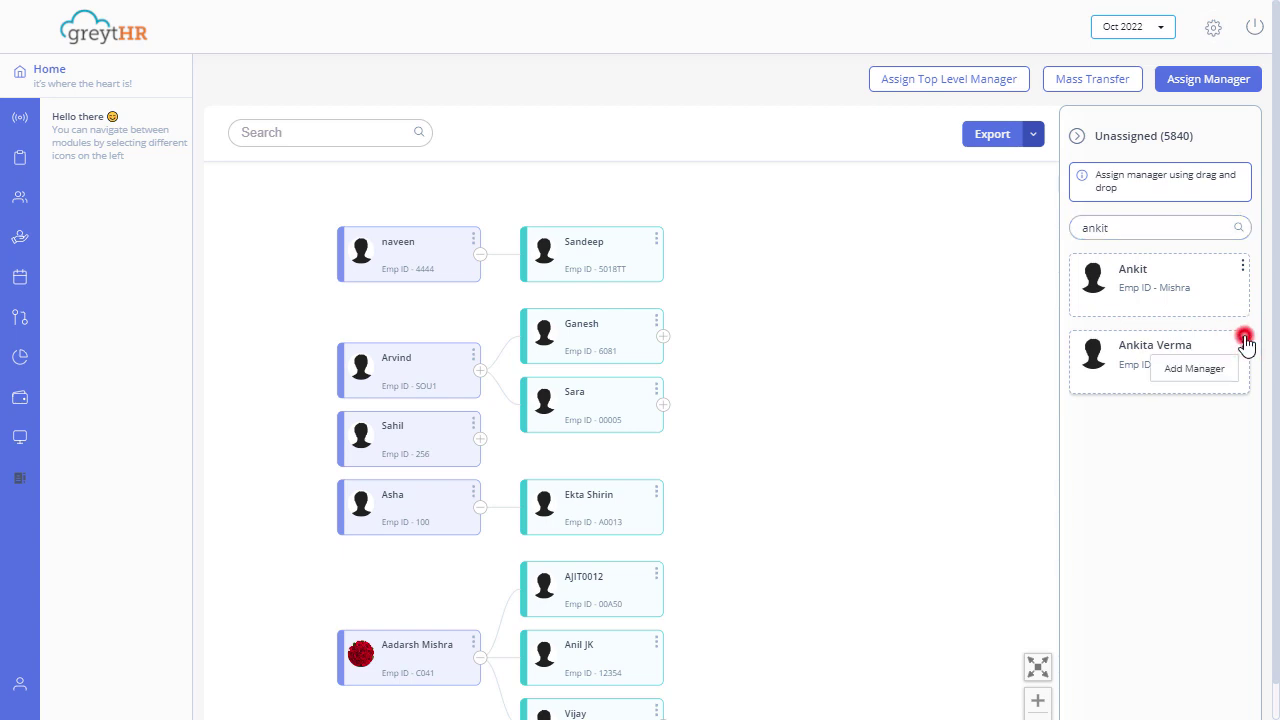
left_click_drag(1158, 377, 451, 277)
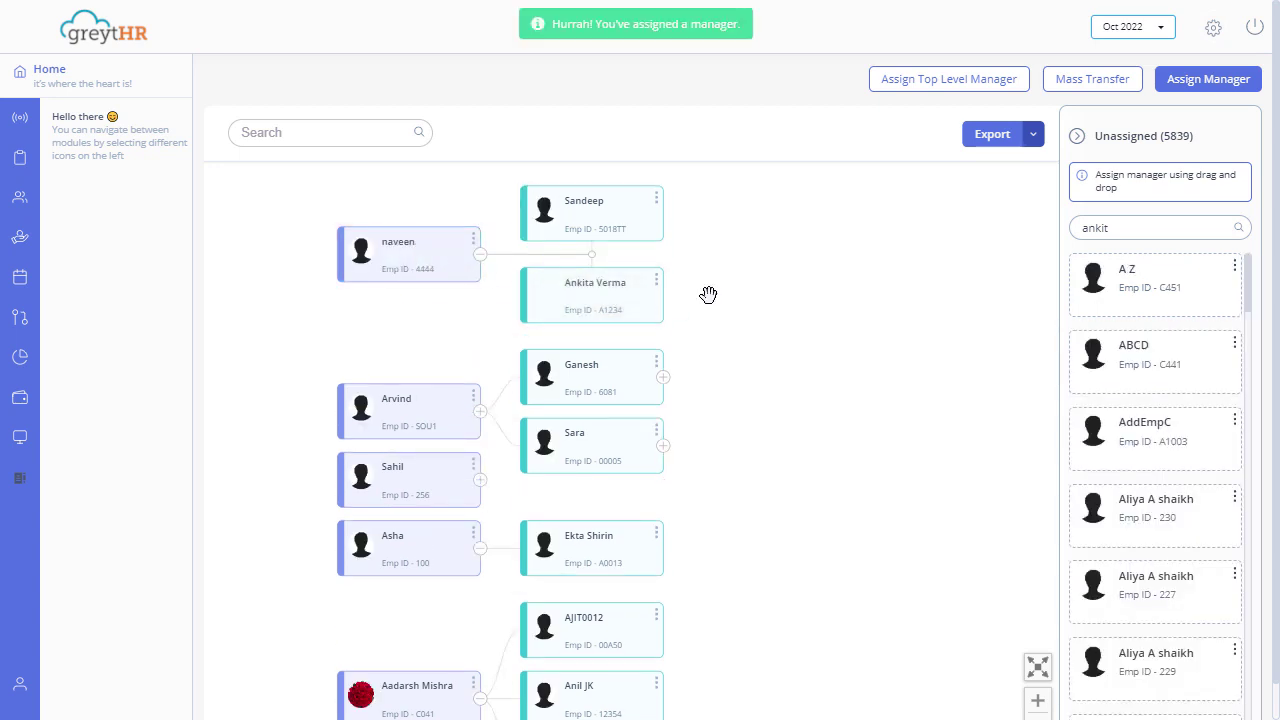
Show the Export dropdown offering Export as PDF and Export as PNG
left_click(1034, 137)
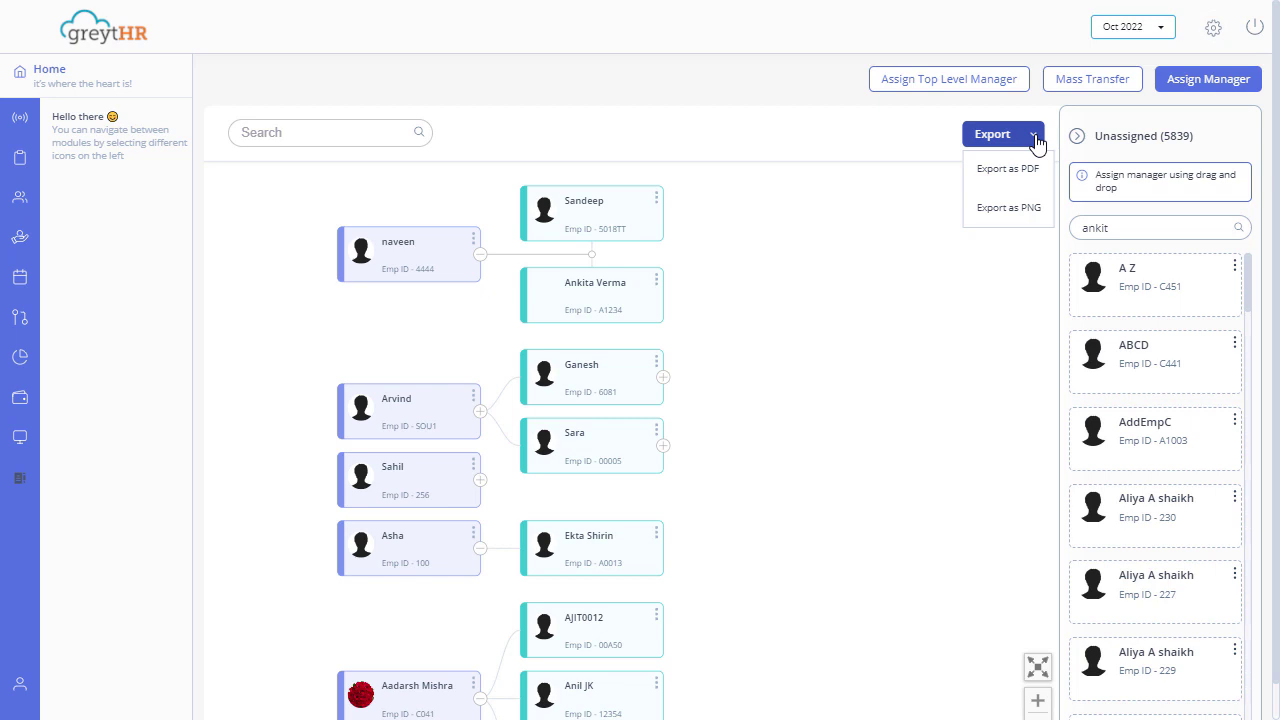